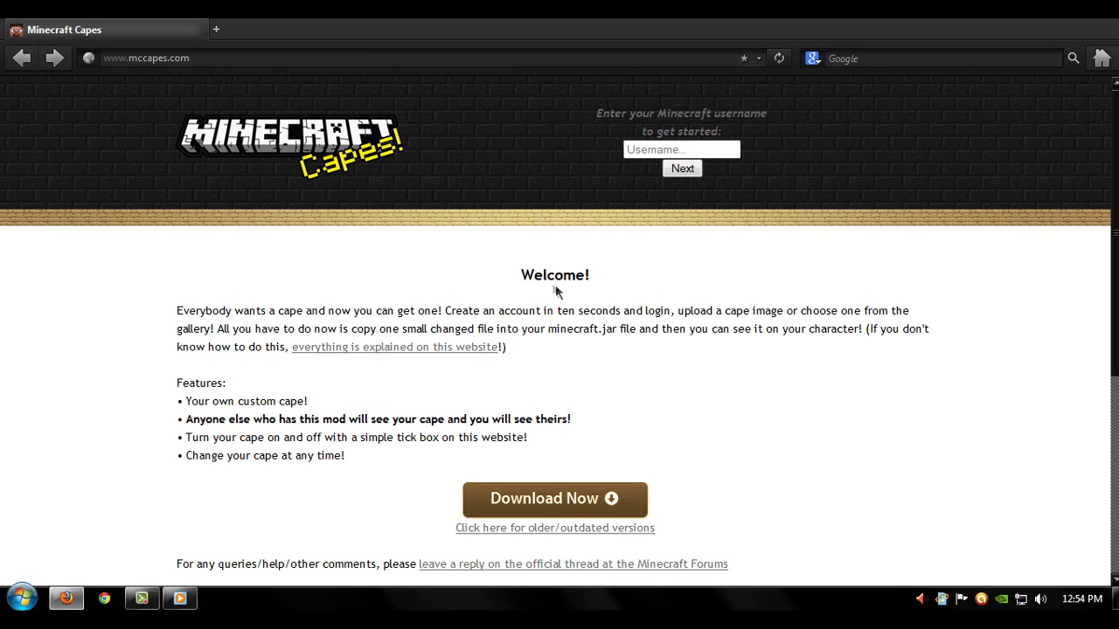
Step: Open the mod downloads page of mccapes.com and locate the Standard MCCapes Mod
drag(204, 59, 94, 59)
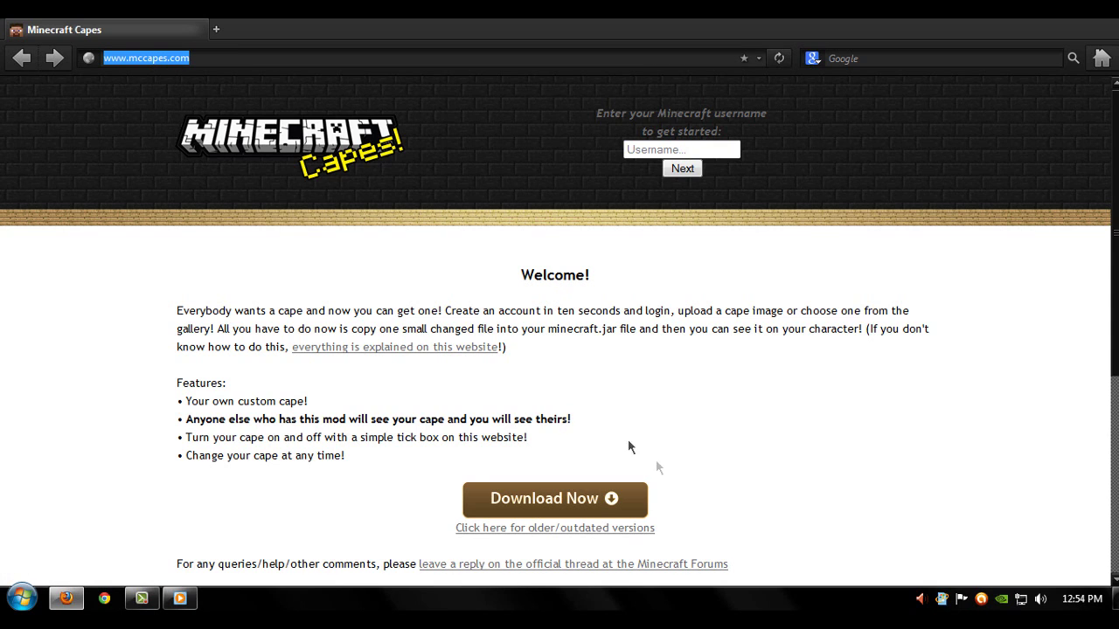
click(704, 502)
click(556, 509)
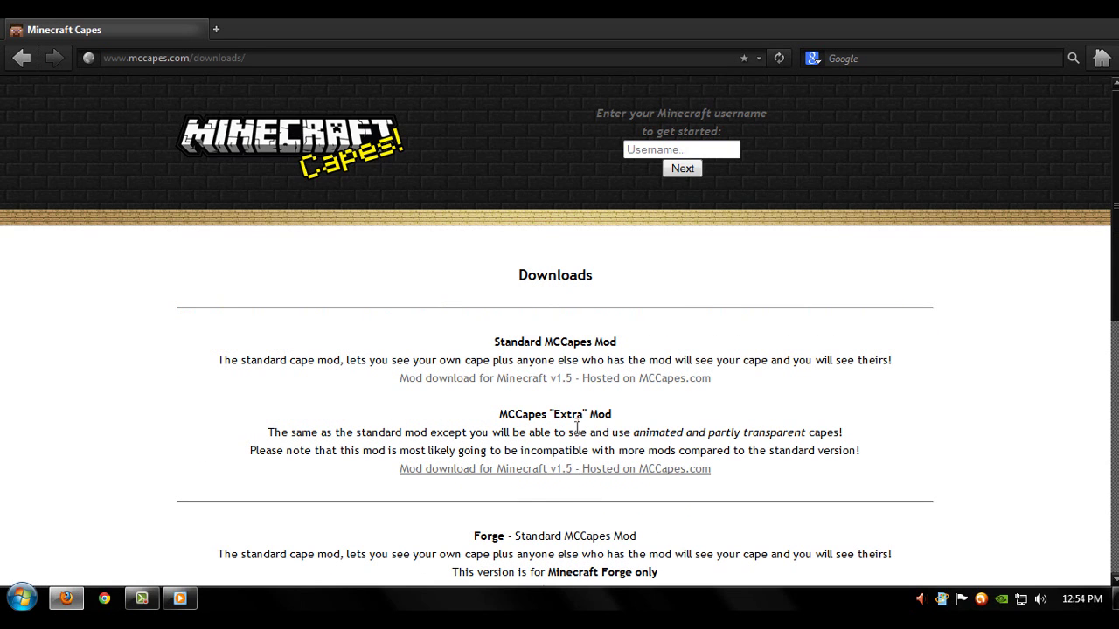
drag(494, 352, 631, 347)
click(633, 347)
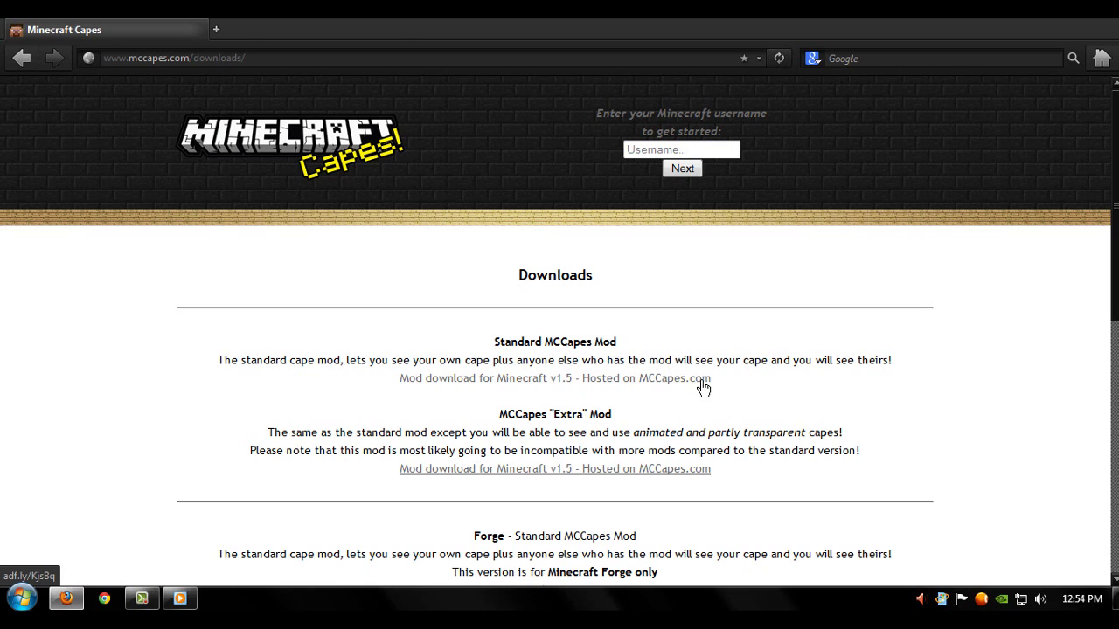
Step: Download the Standard MCCapes Mod for Minecraft v1.5, save the zip file, and close the ad page
click(702, 388)
click(1065, 105)
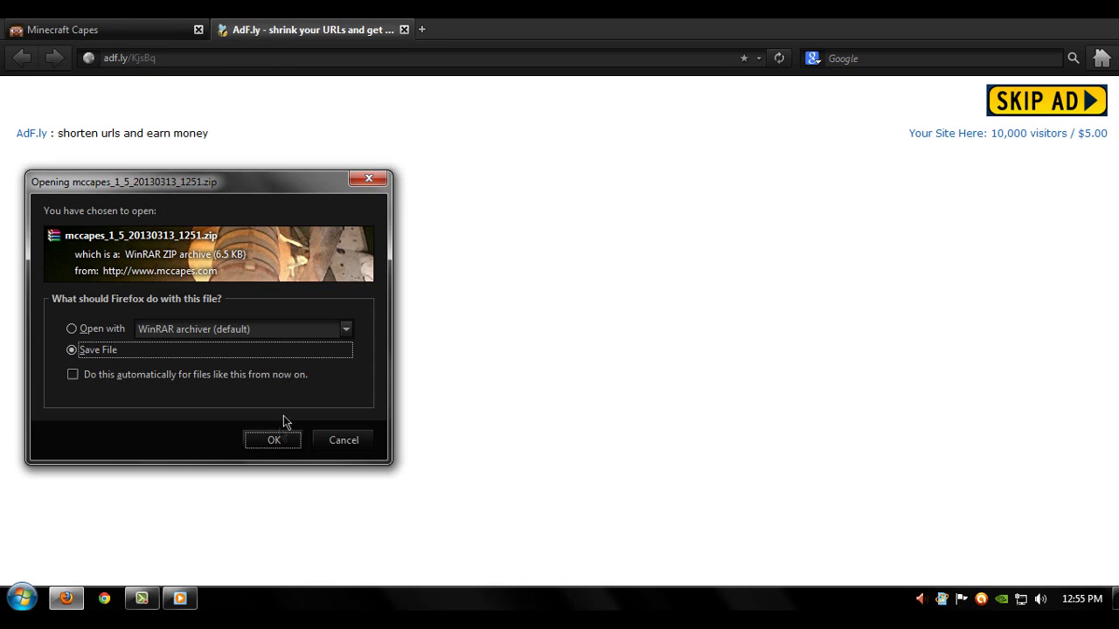
click(276, 438)
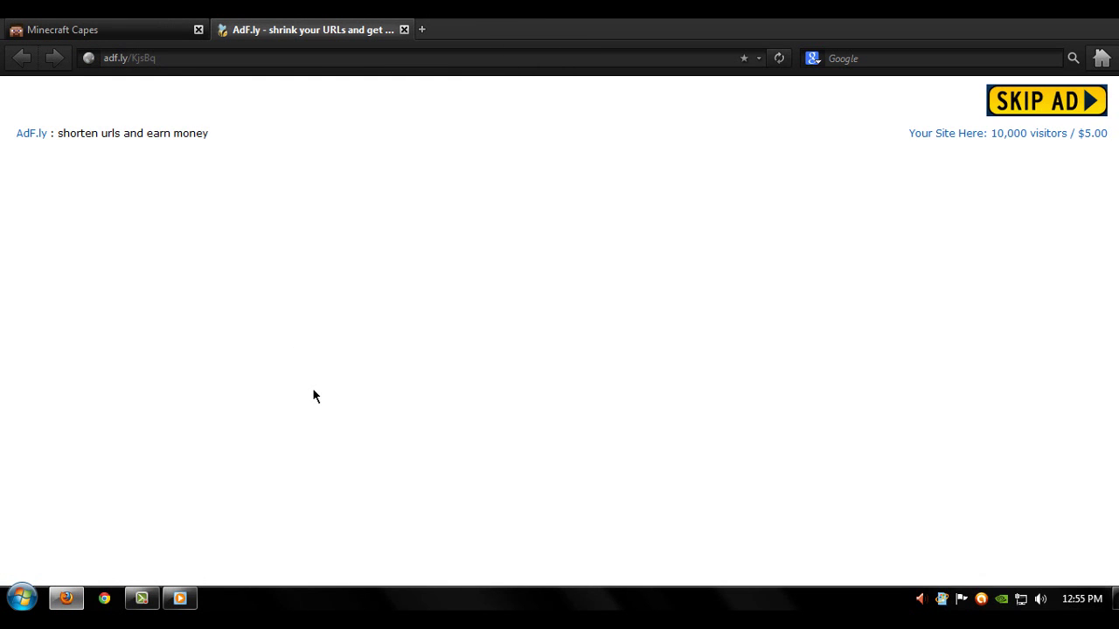
click(404, 29)
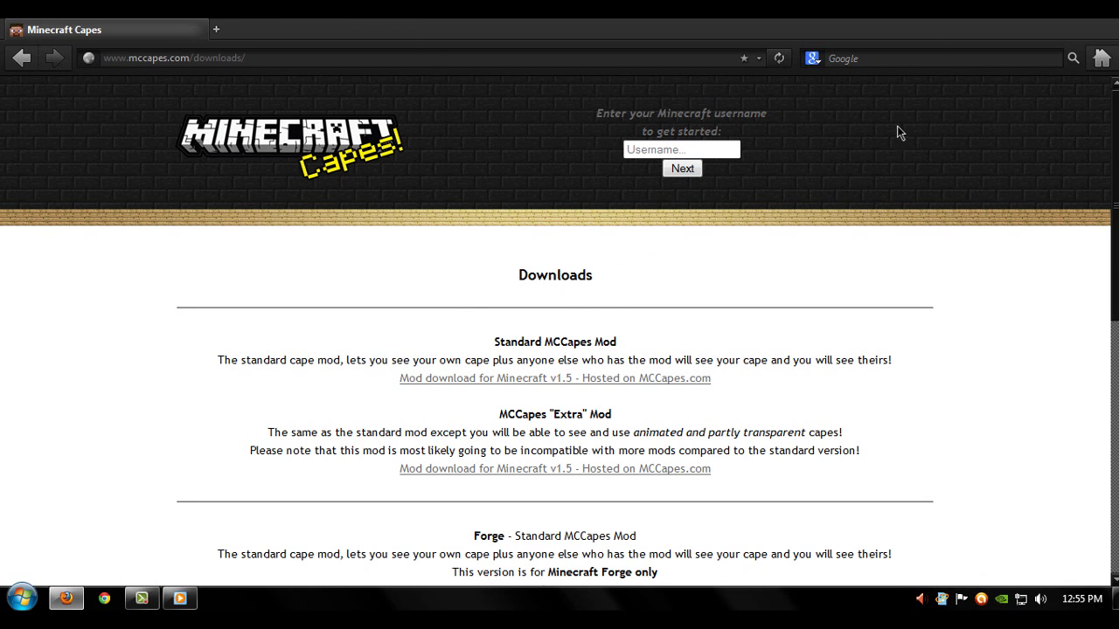
Step: Open the downloaded mccapes zip from the desktop in WinRAR and move its window aside
key(super+d)
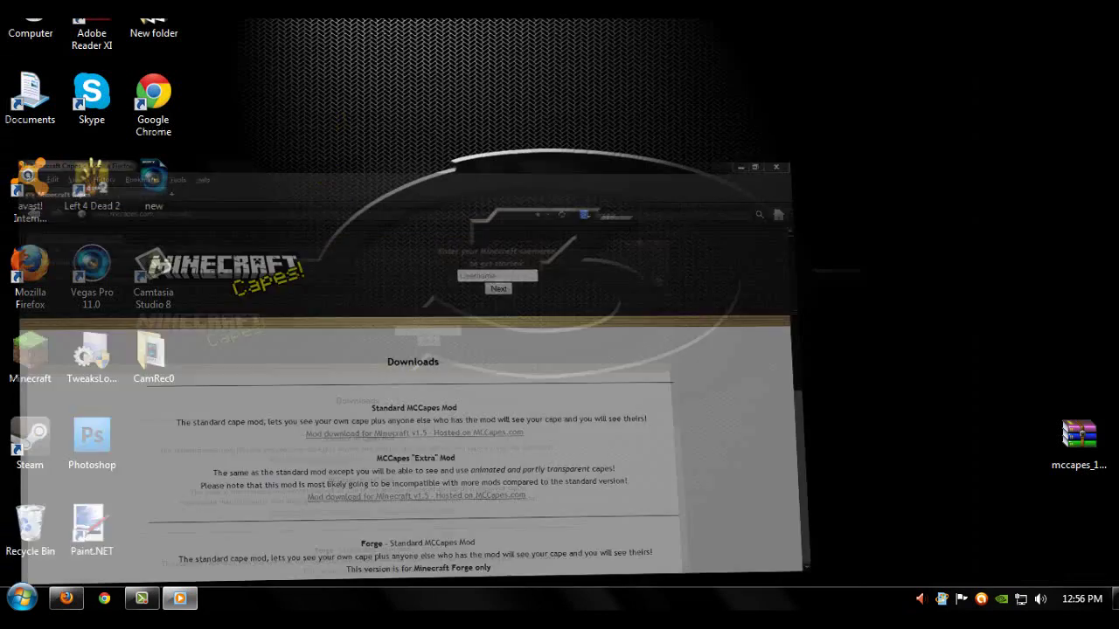
double_click(1080, 437)
drag(731, 140, 881, 126)
click(937, 300)
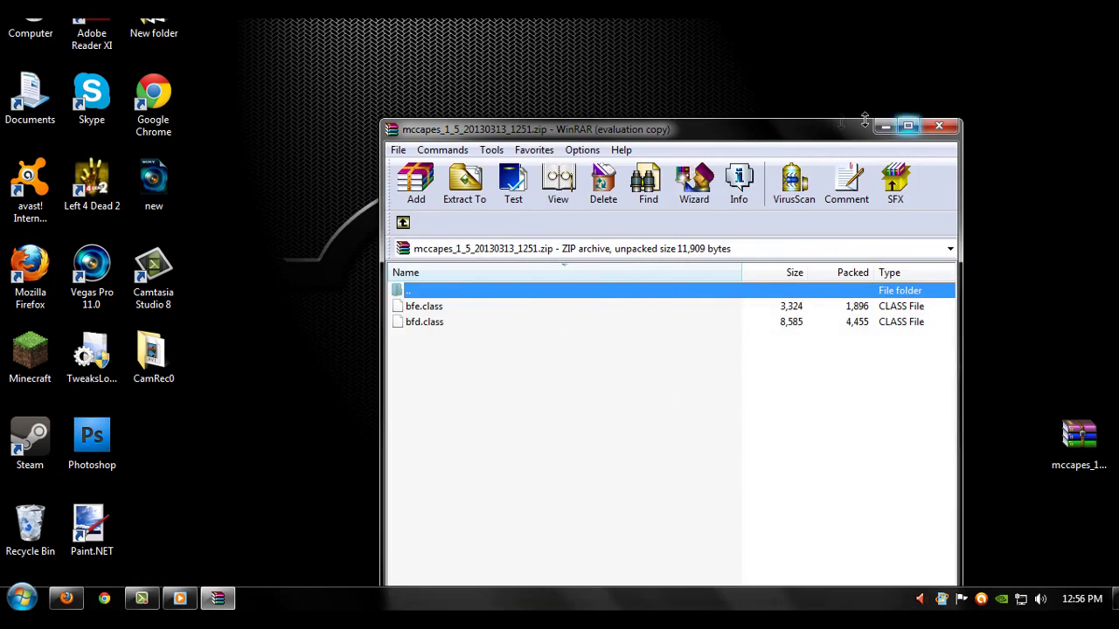
Step: Open the %appdata% folder and go into .minecraft and its bin folder, keeping the mod archive window beside it
click(3, 605)
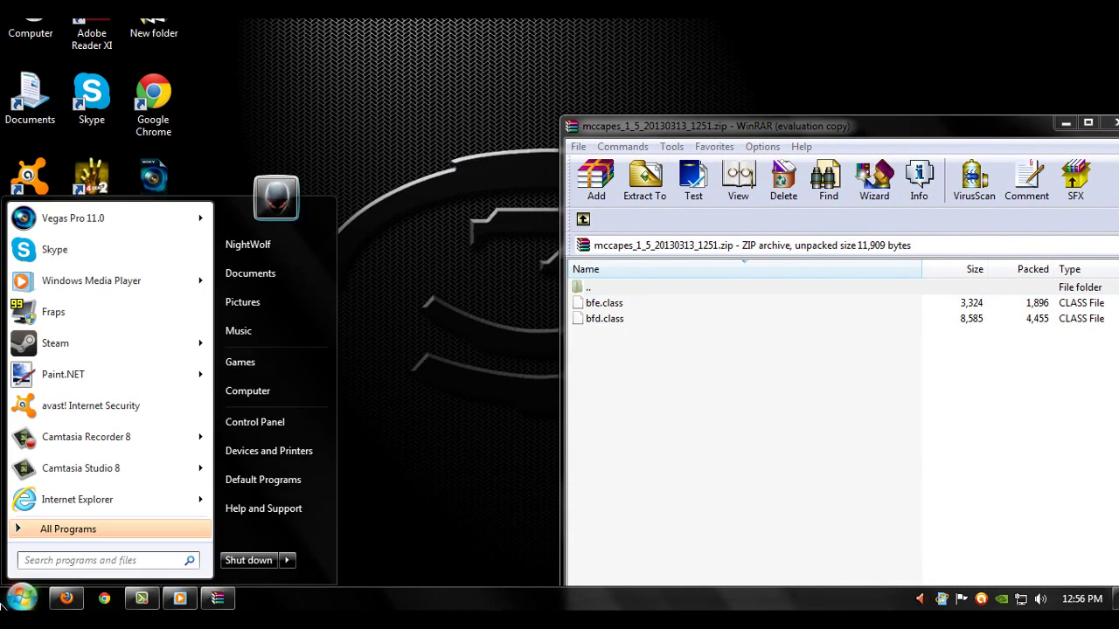
text(%appdata%)
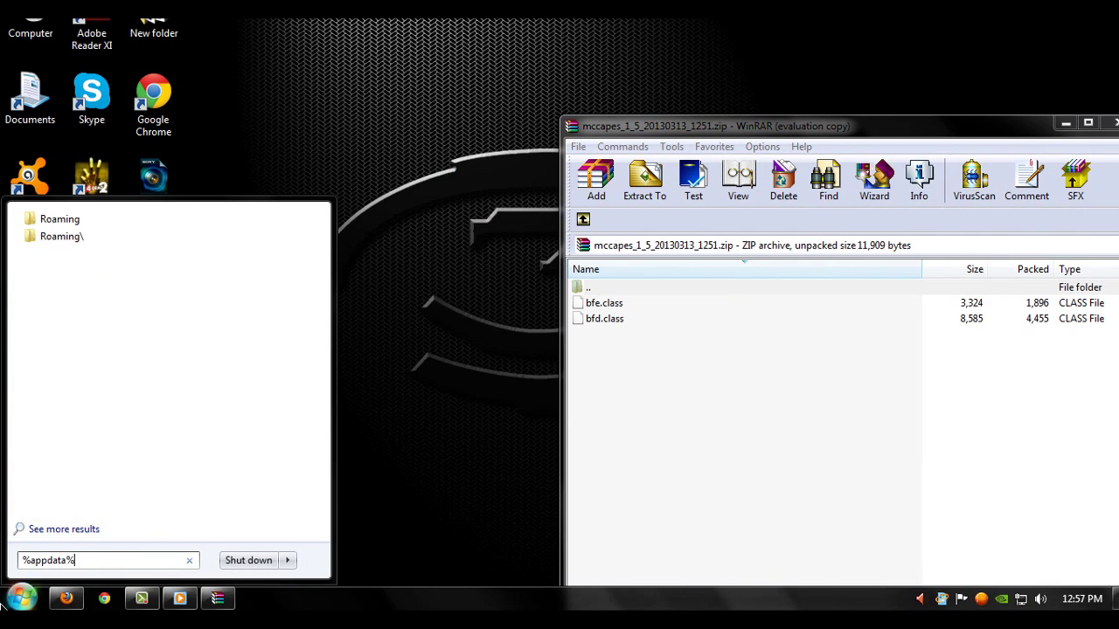
key(Return)
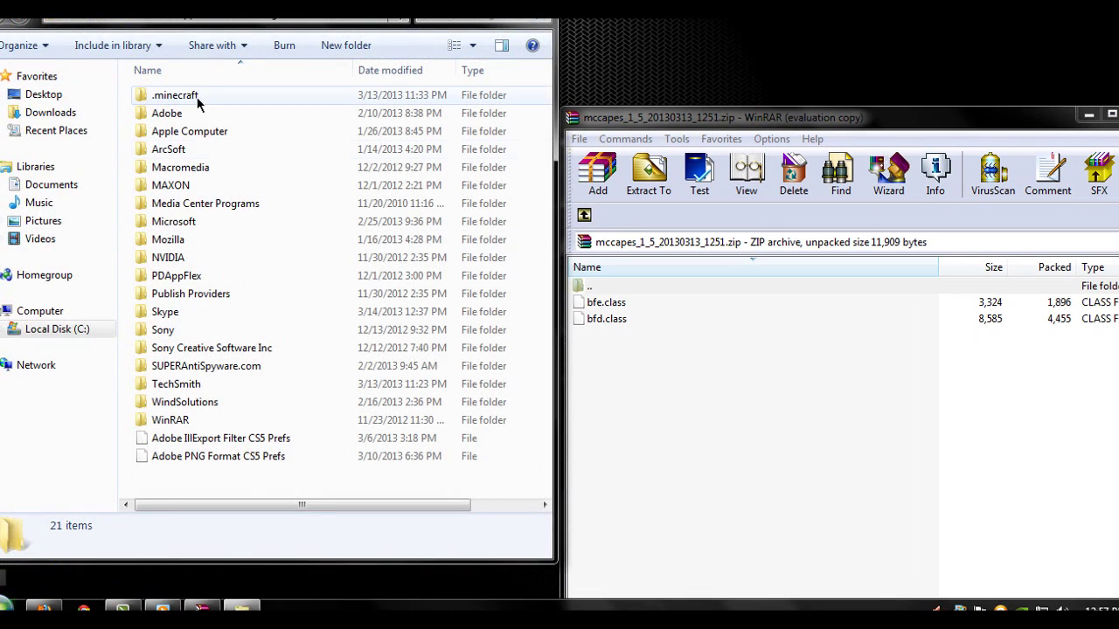
drag(696, 120, 815, 85)
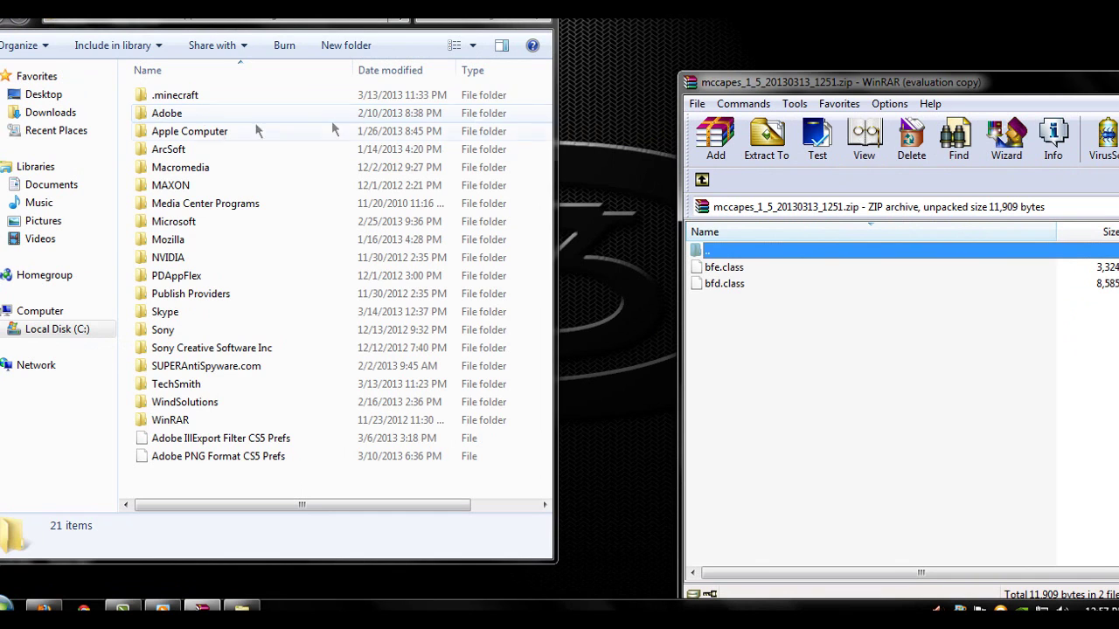
double_click(188, 98)
double_click(188, 94)
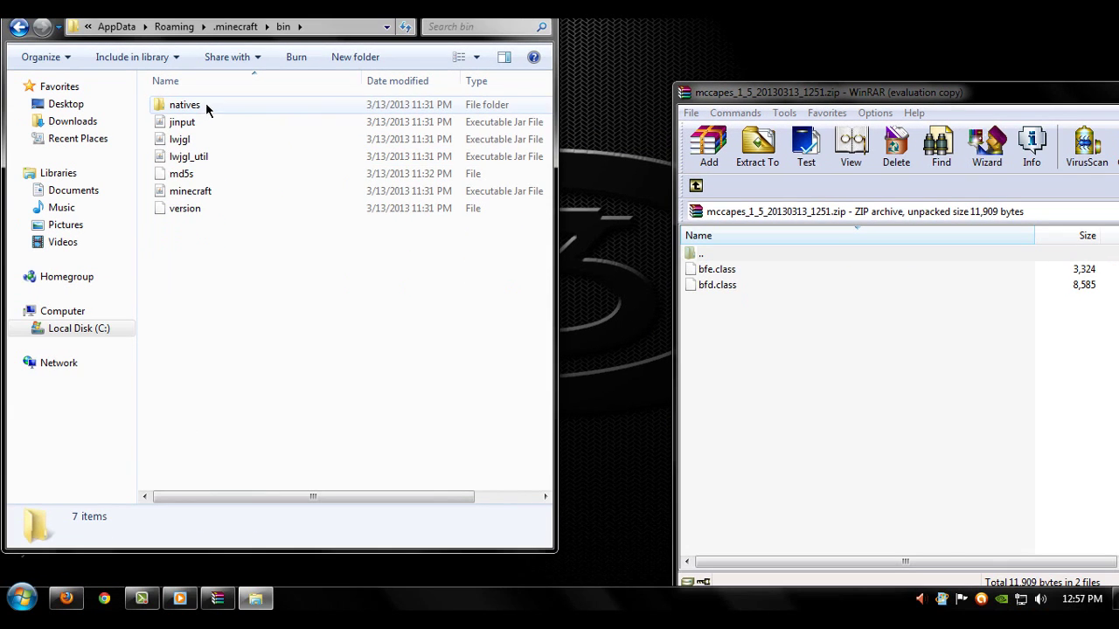
Step: Open the minecraft jar file with WinRAR archiver, place it beside the mod archive, and dismiss the licence reminder
click(216, 191)
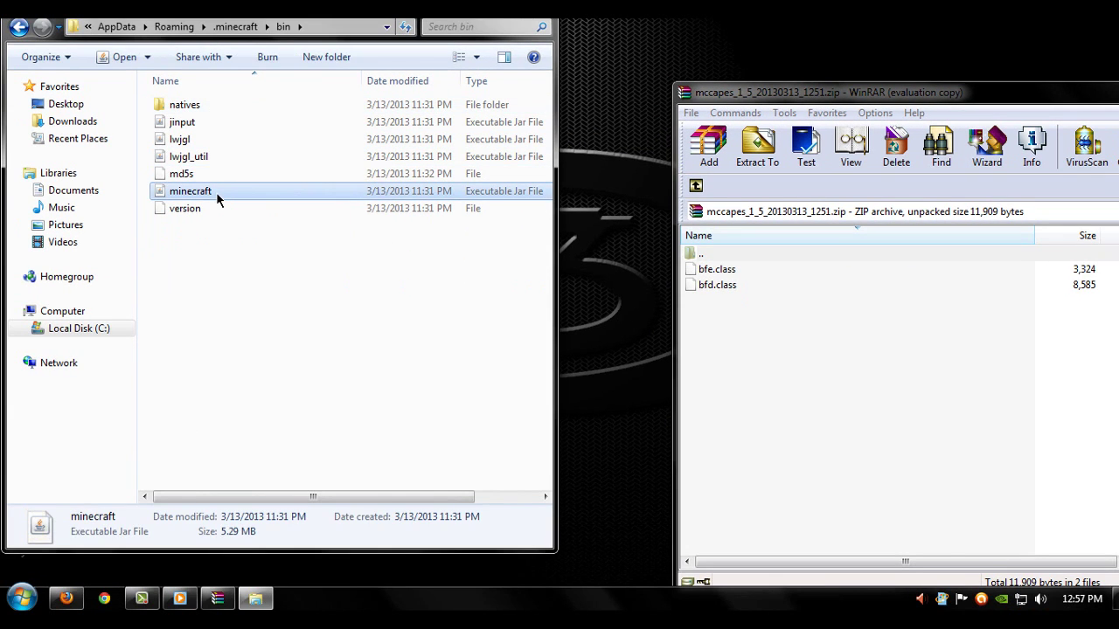
right_click(216, 192)
mouse_move(384, 240)
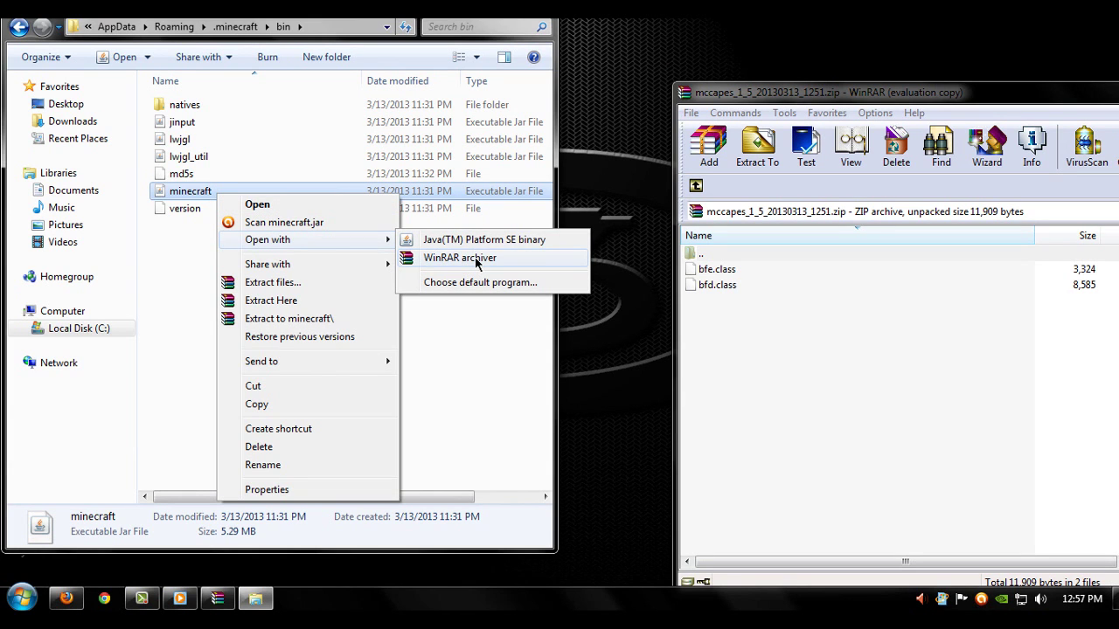
click(477, 258)
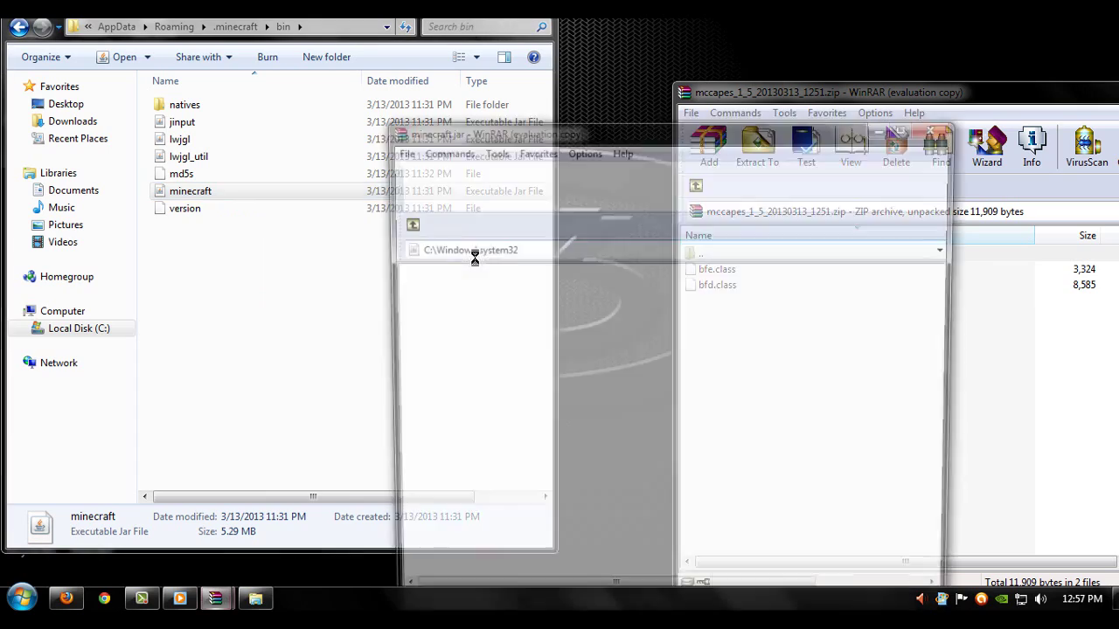
drag(621, 132, 293, 45)
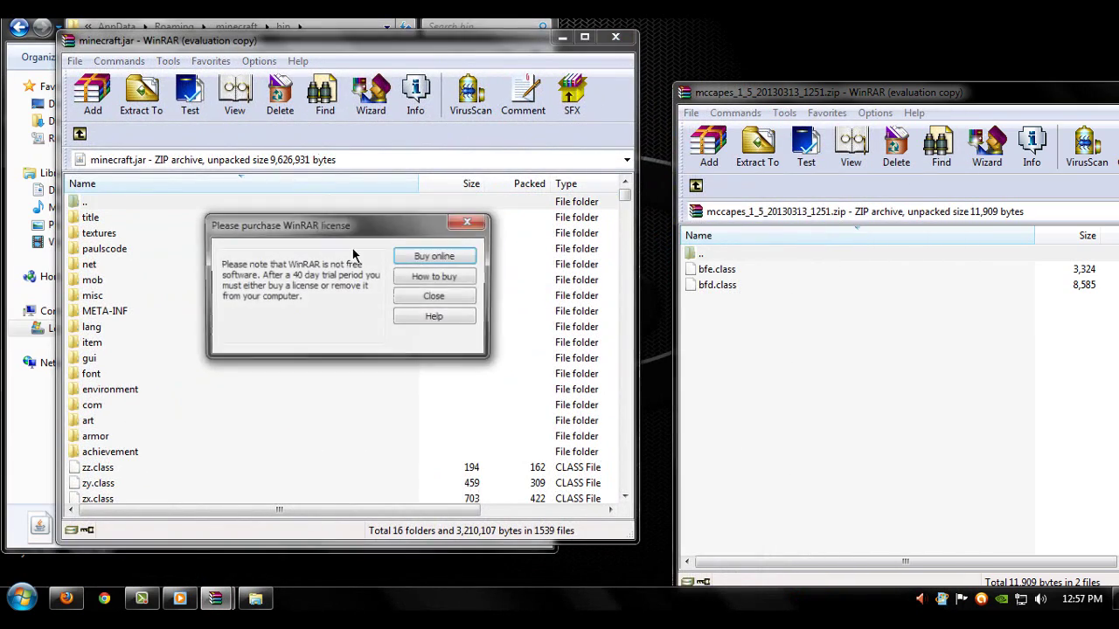
key(Escape)
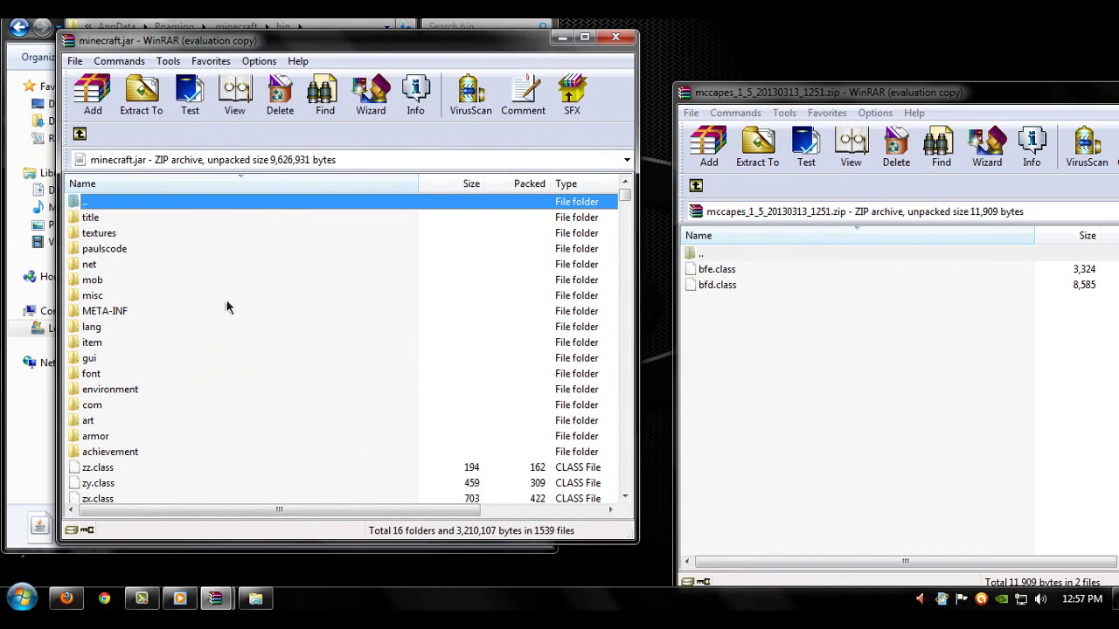
Step: Delete the META-INF folder from minecraft.jar
click(119, 317)
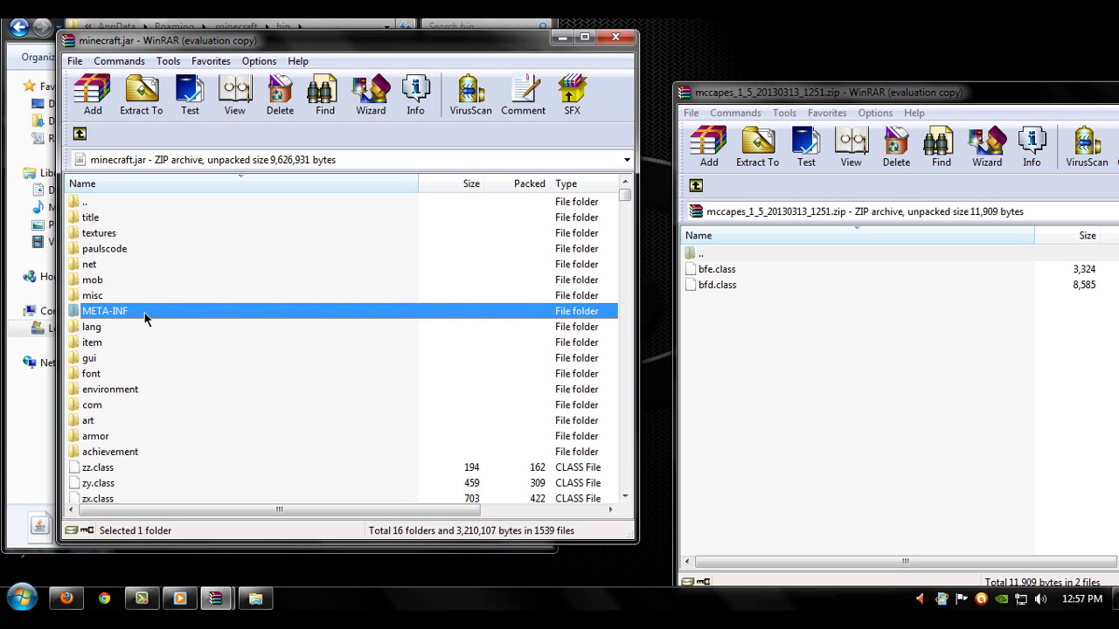
key(Delete)
key(Return)
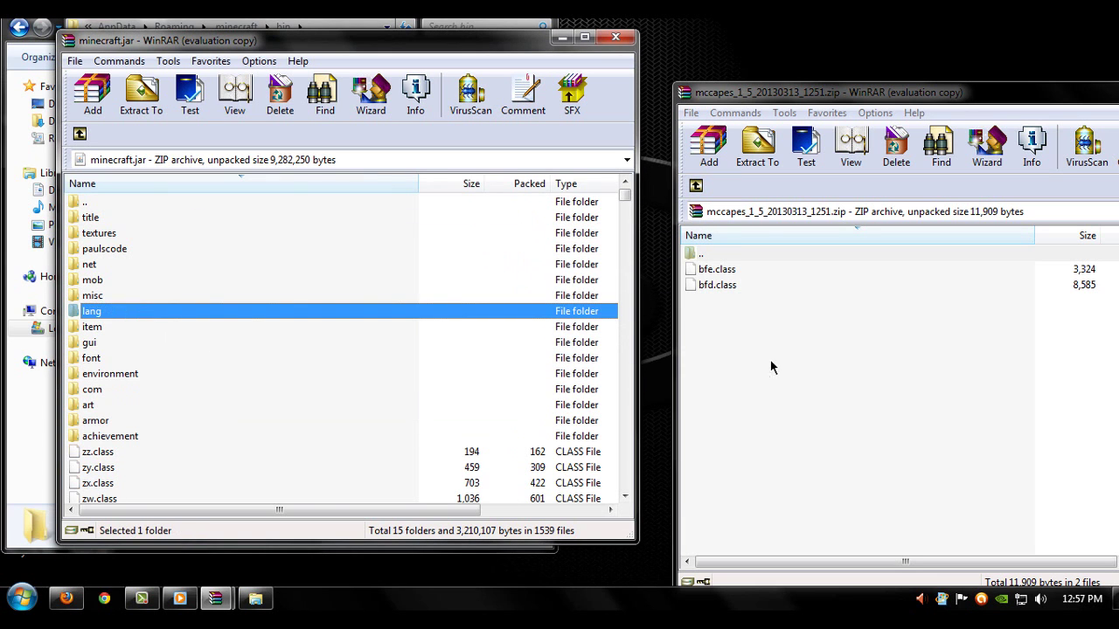
Step: Try to copy bfe.class and bfd.class from the mod archive into minecraft.jar, and close both archives and the bin folder
drag(772, 361, 153, 499)
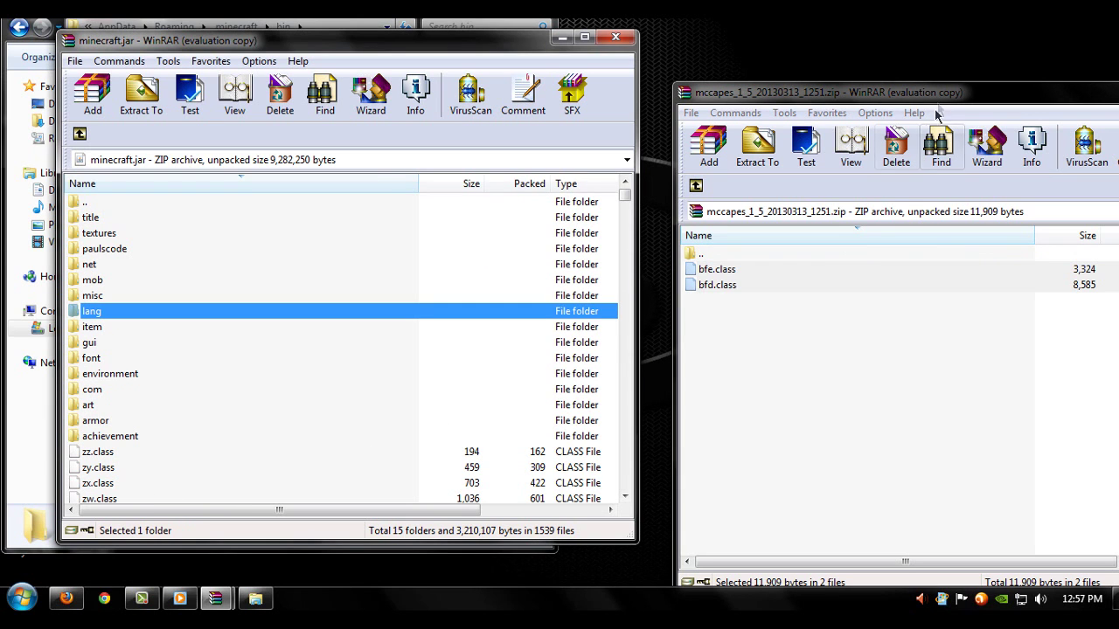
drag(931, 102, 679, 103)
click(977, 93)
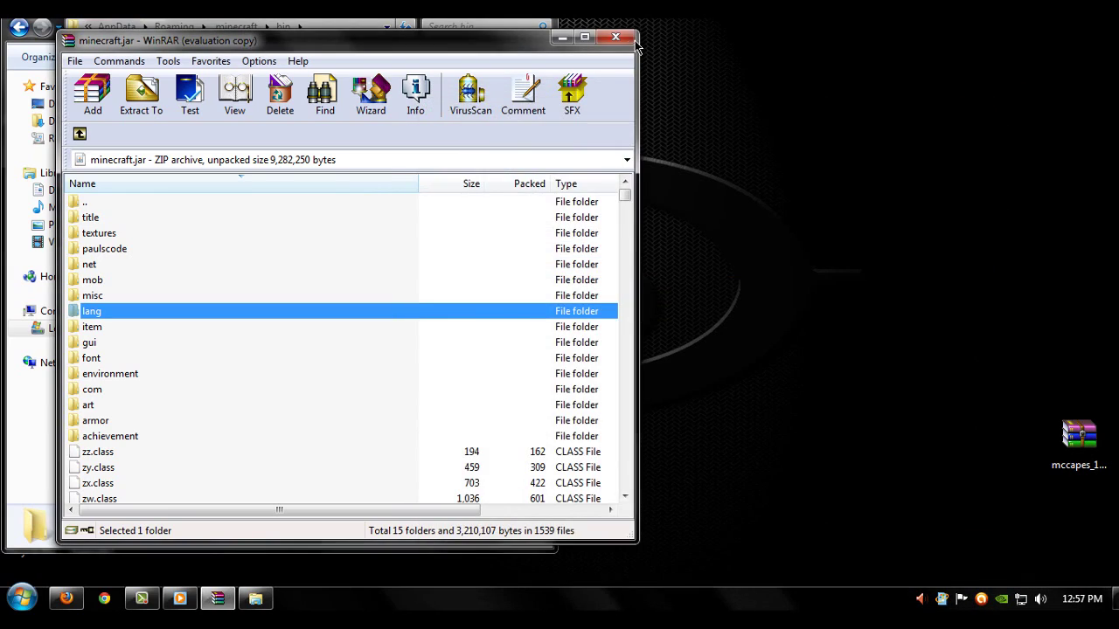
click(616, 37)
key(alt+F4)
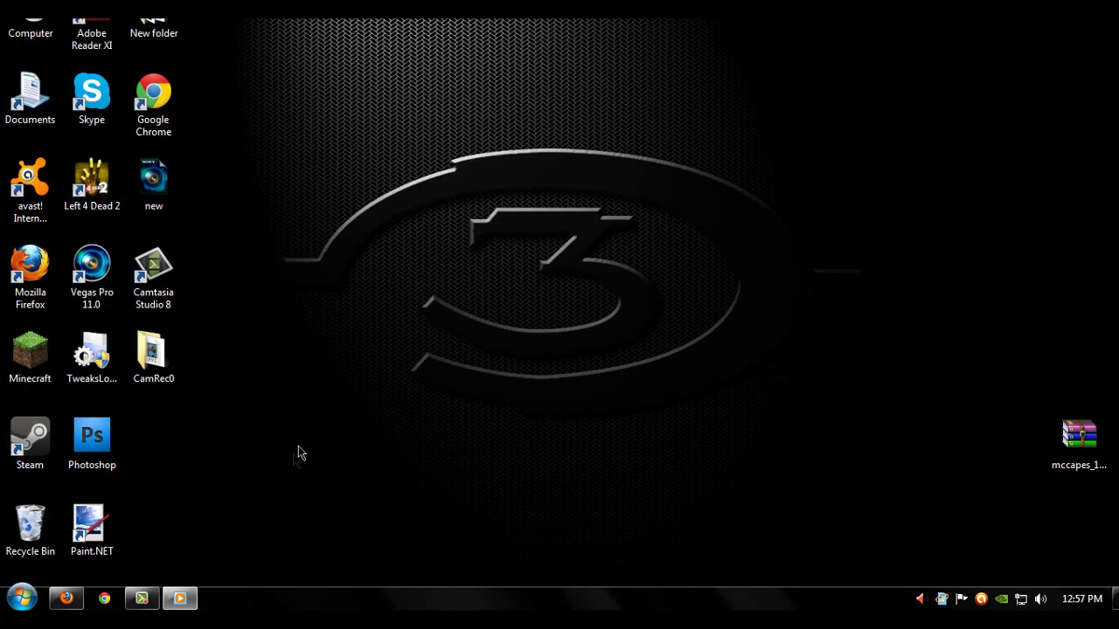
Step: Switch to Firefox and submit the Minecraft username on the MCCapes site to get started
click(65, 599)
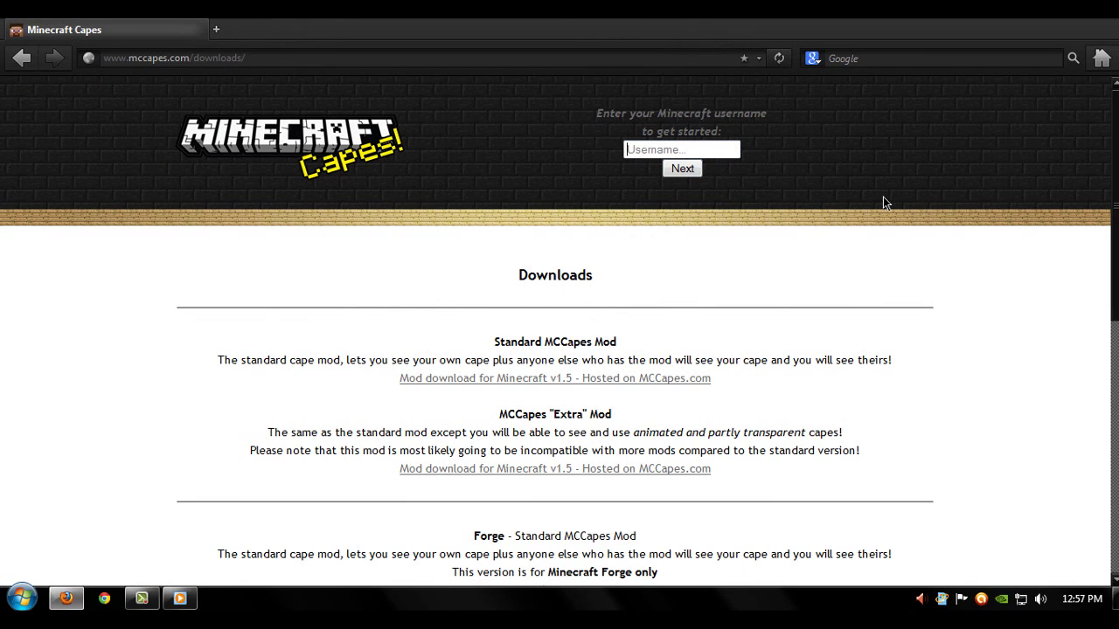
text(iTzNightWolf)
key(Return)
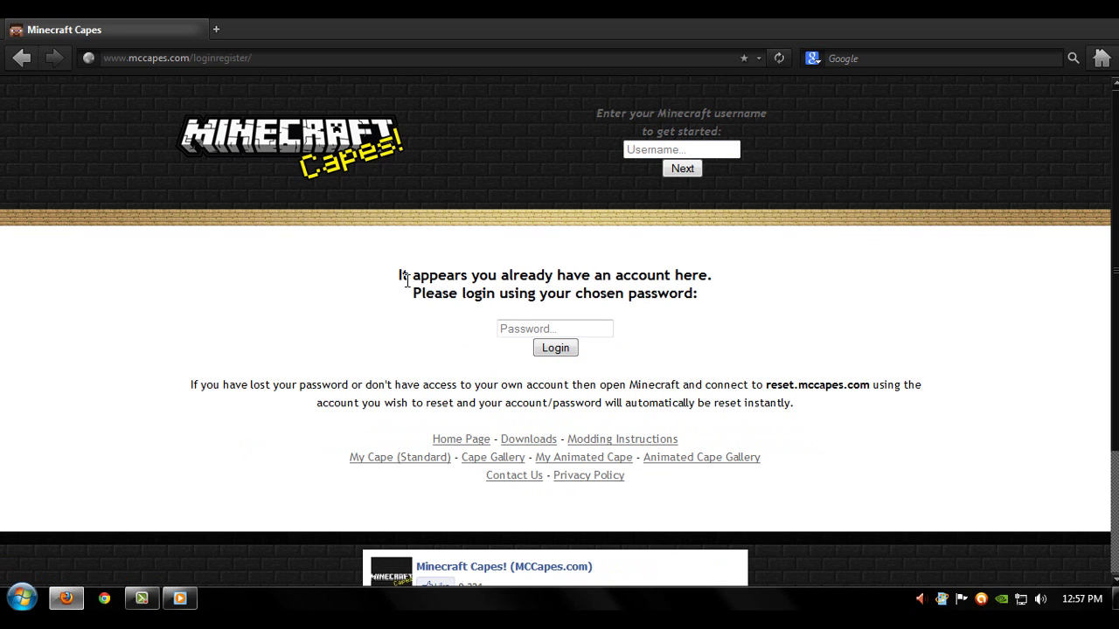
Step: Enter the account password and log in to the MCCapes account
drag(399, 273, 772, 305)
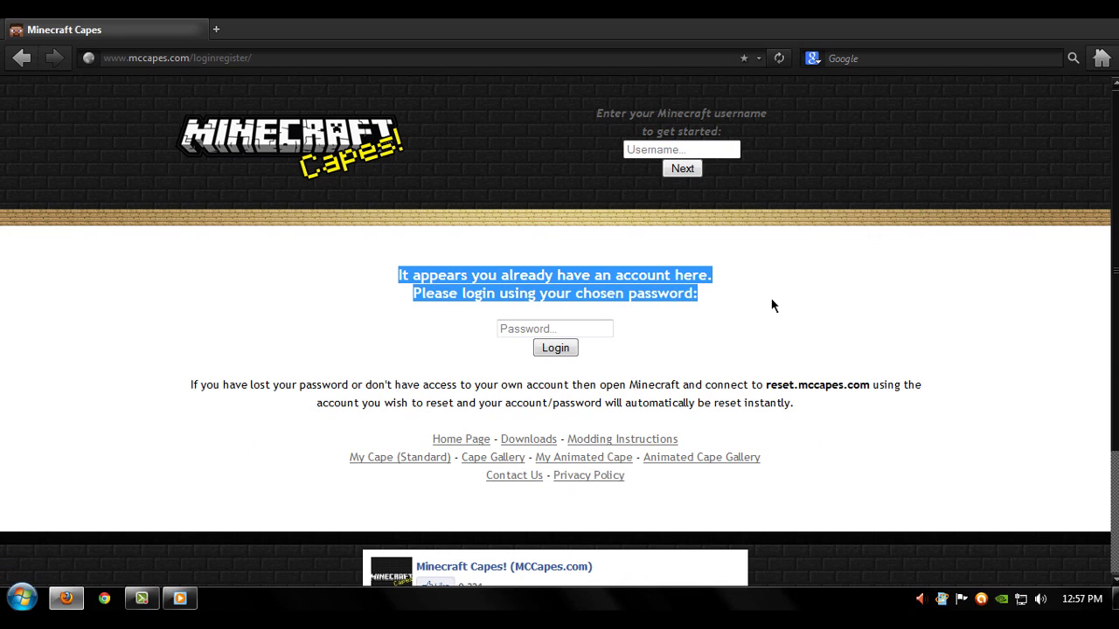
click(533, 329)
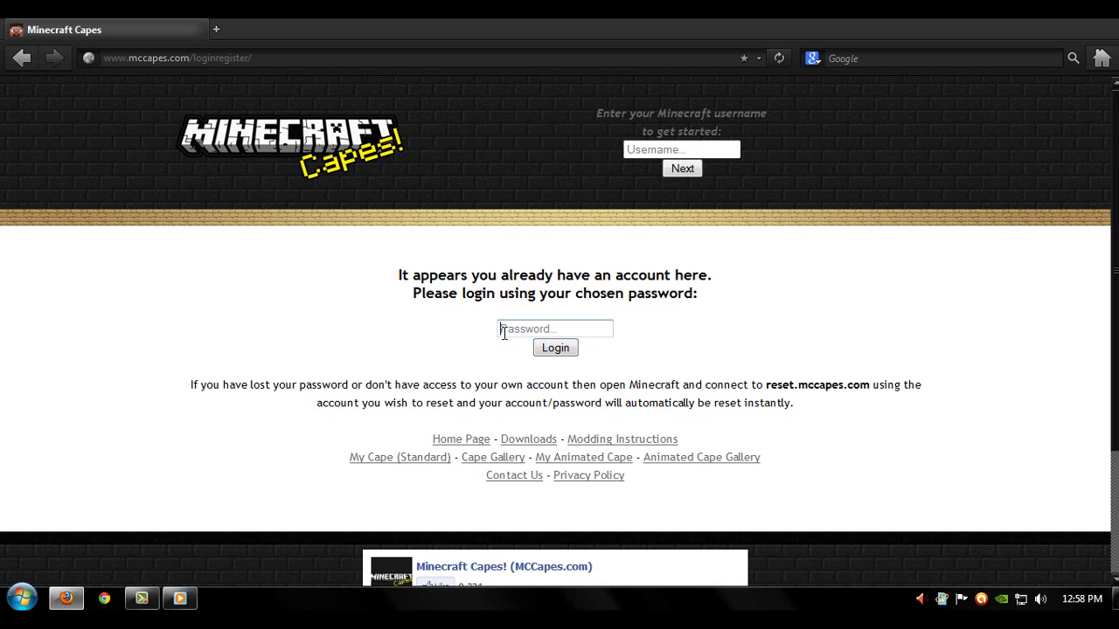
text(•)
key(Return)
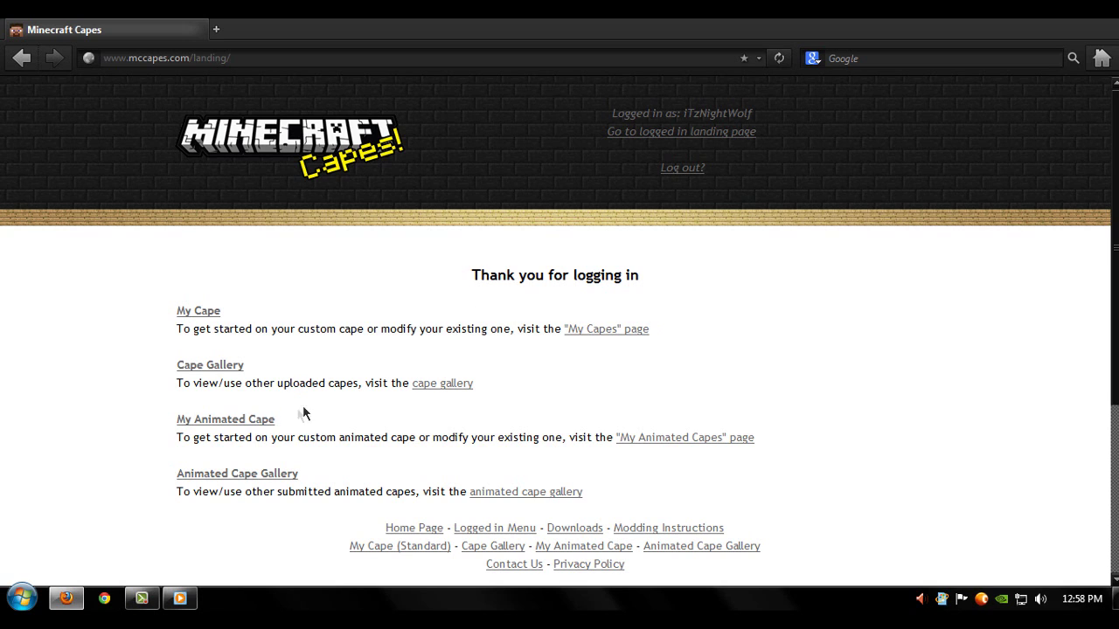
Step: Open the Cape Gallery and browse the most used capes
click(215, 371)
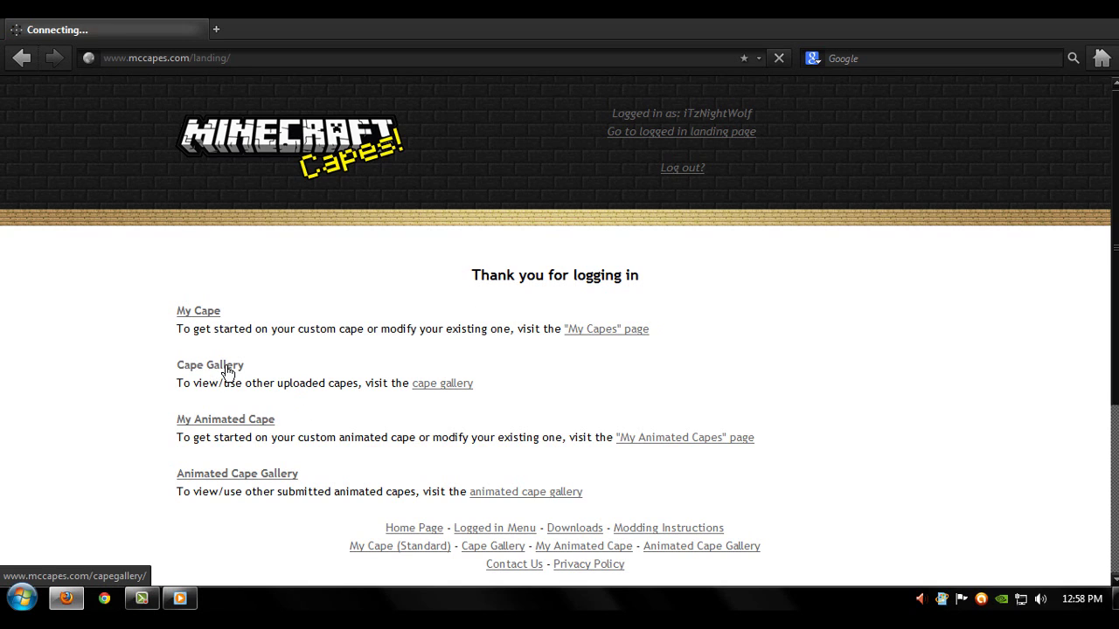
scroll(512, 429, down, 5)
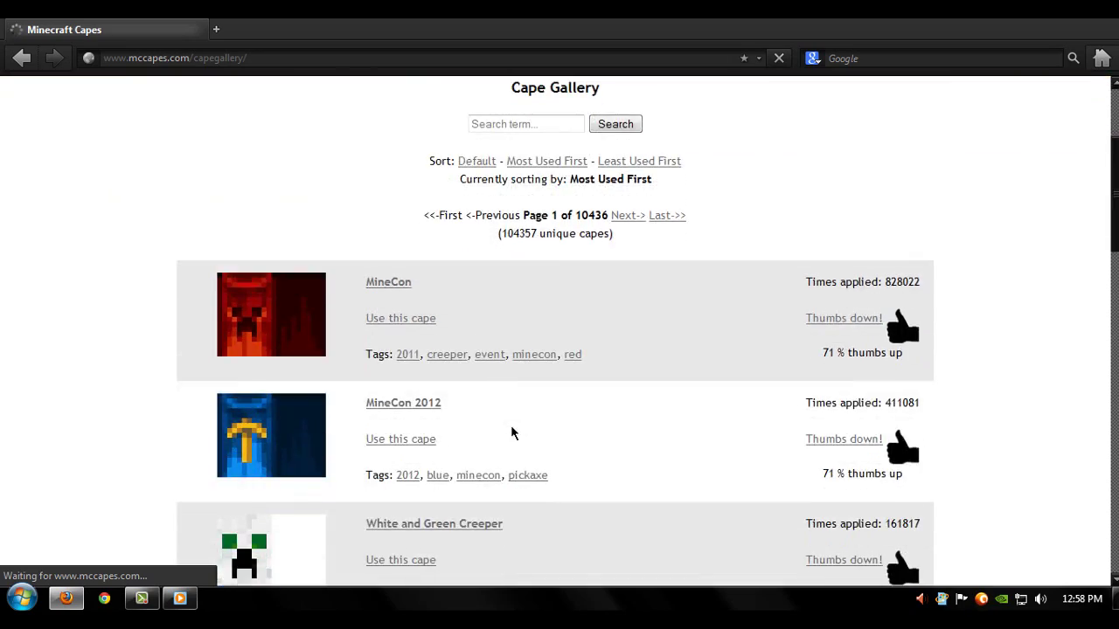
scroll(594, 485, down, 10)
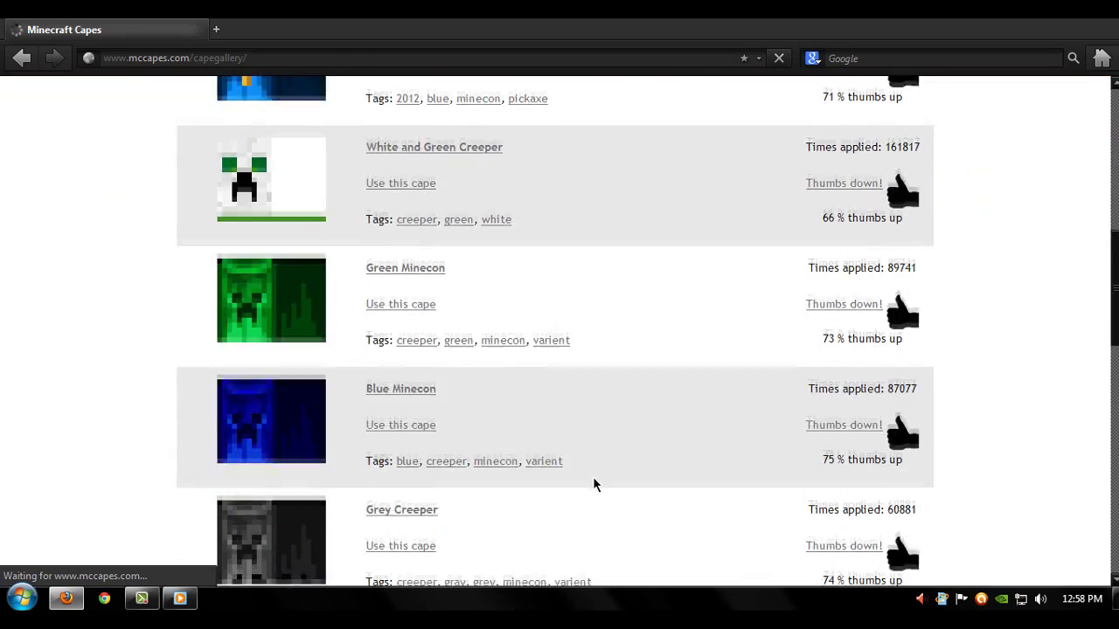
scroll(594, 485, up, 8)
scroll(593, 485, up, 3)
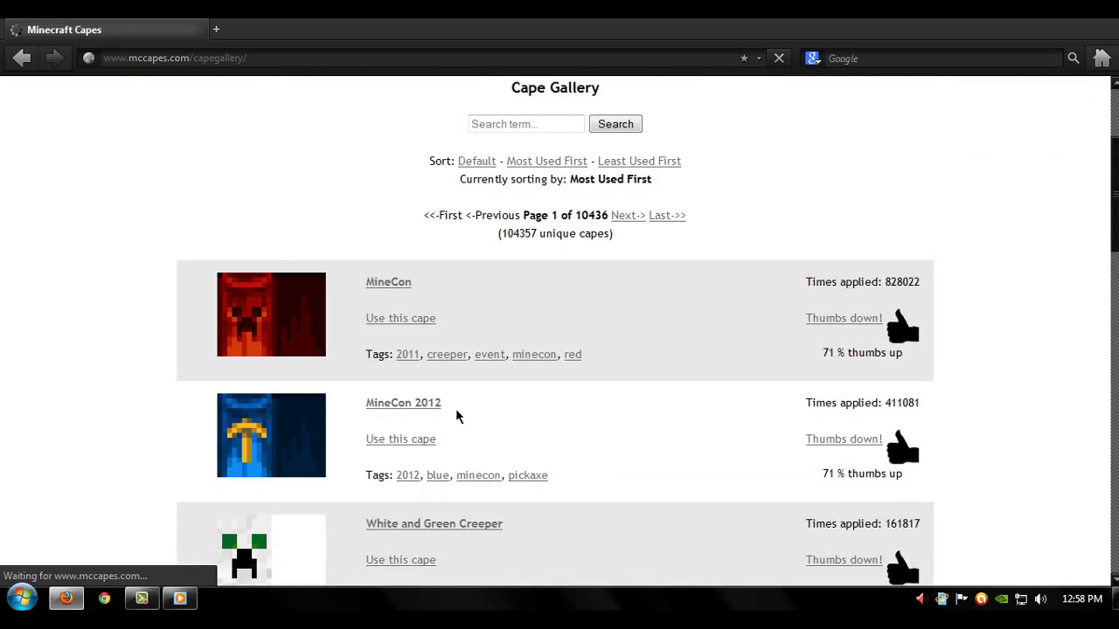
Step: Apply the MineCon 2012 cape to the account and review the My Cape page
drag(447, 404, 353, 409)
click(351, 411)
drag(347, 449, 464, 445)
click(464, 445)
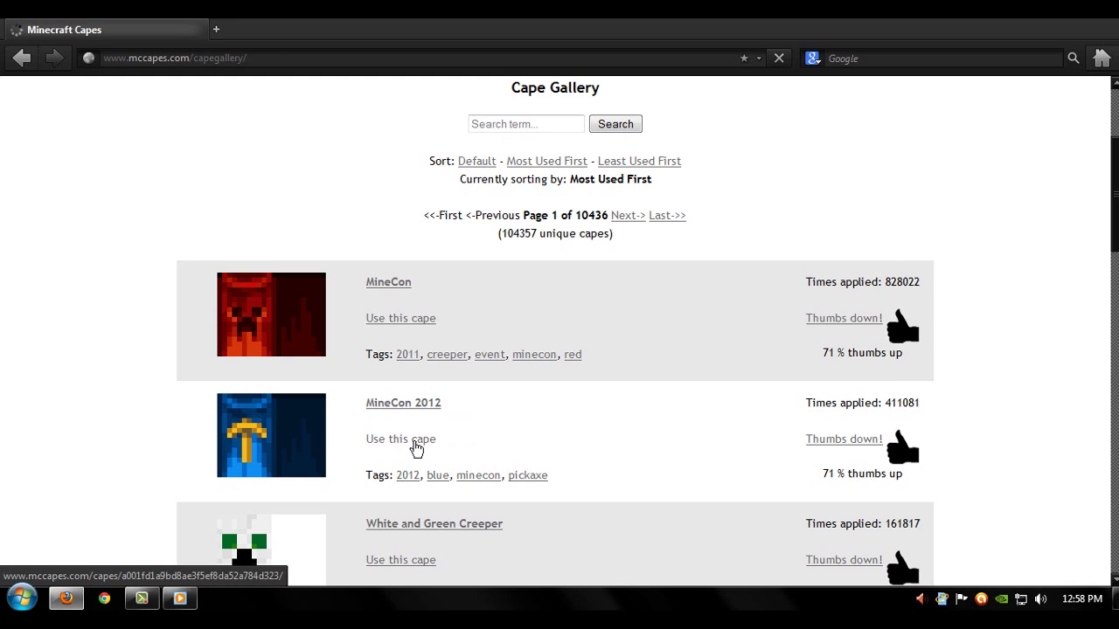
scroll(414, 441, down, 3)
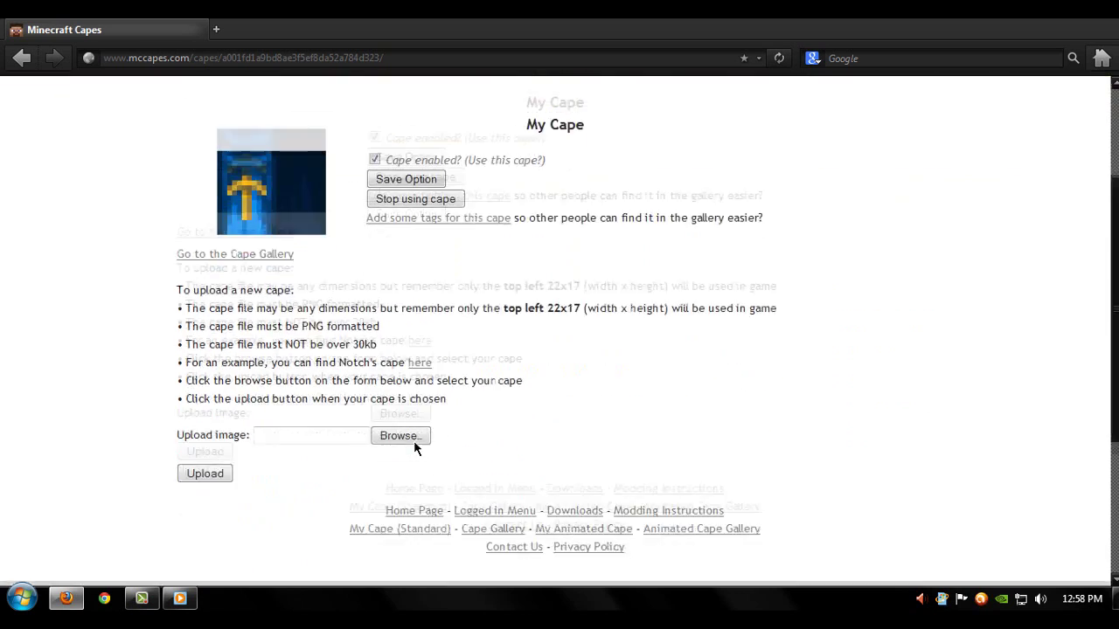
scroll(415, 447, up, 1)
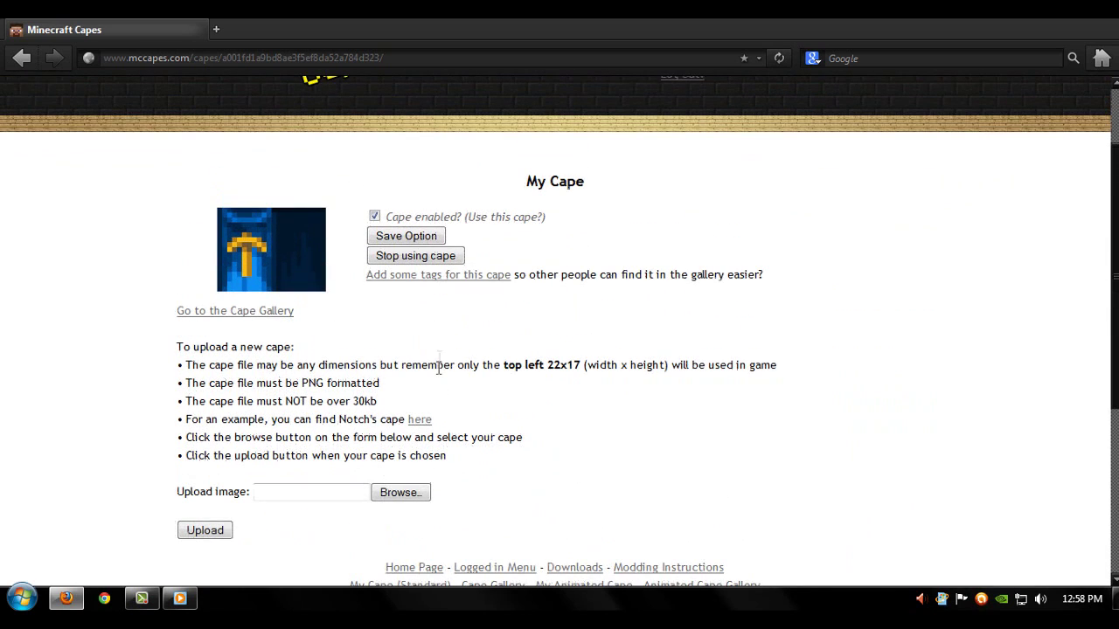
Step: Save the My Cape option with the MineCon 2012 cape enabled and check the save status
click(421, 236)
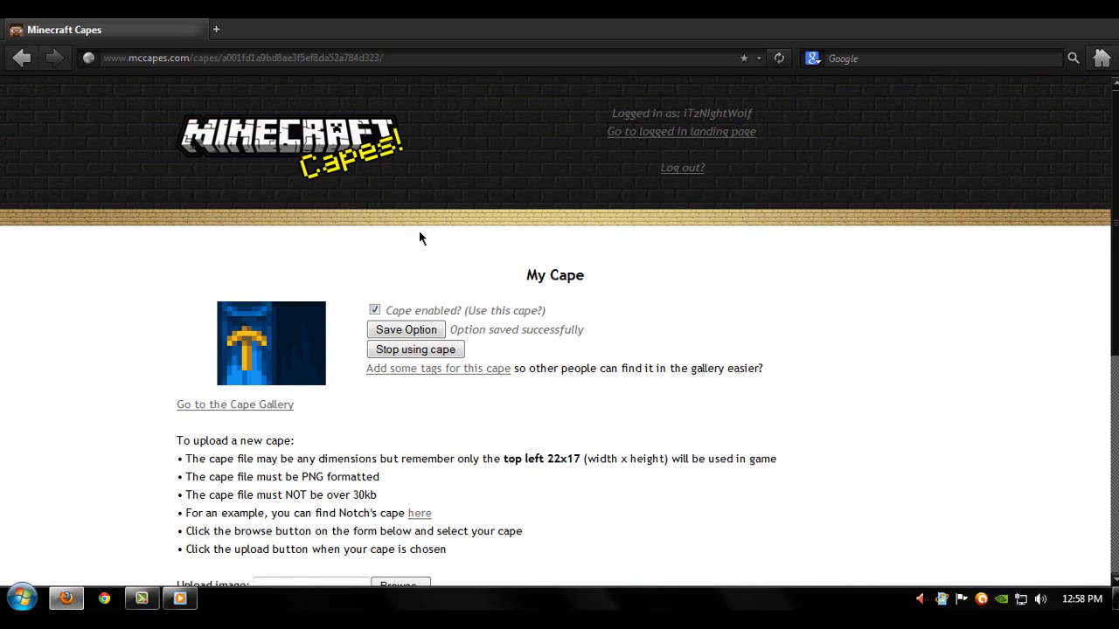
drag(593, 332, 457, 331)
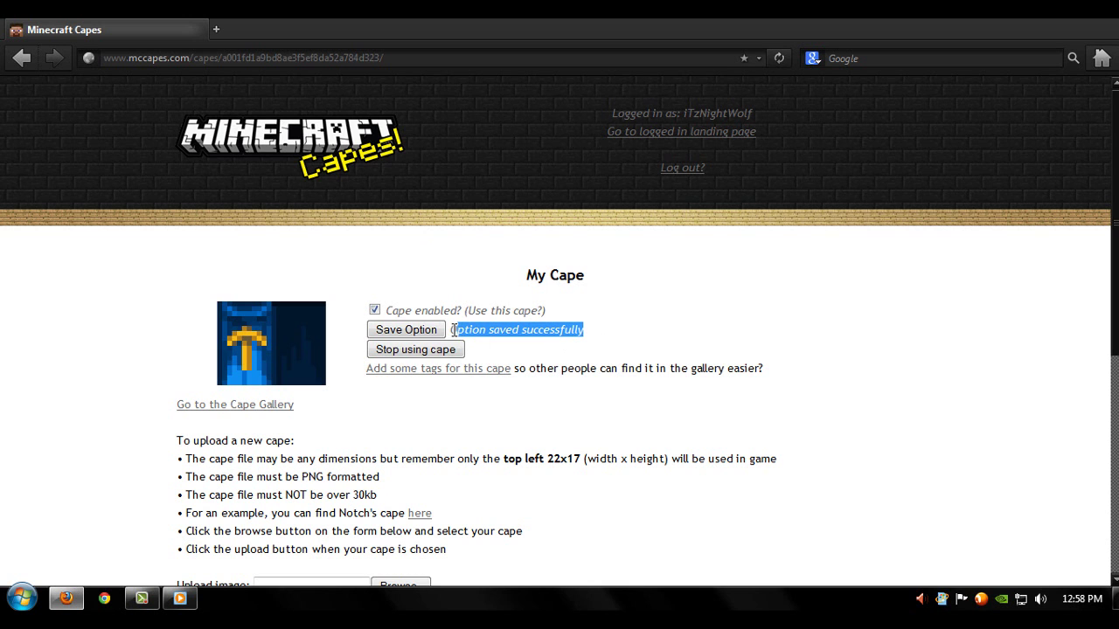
click(527, 373)
scroll(537, 429, down, 3)
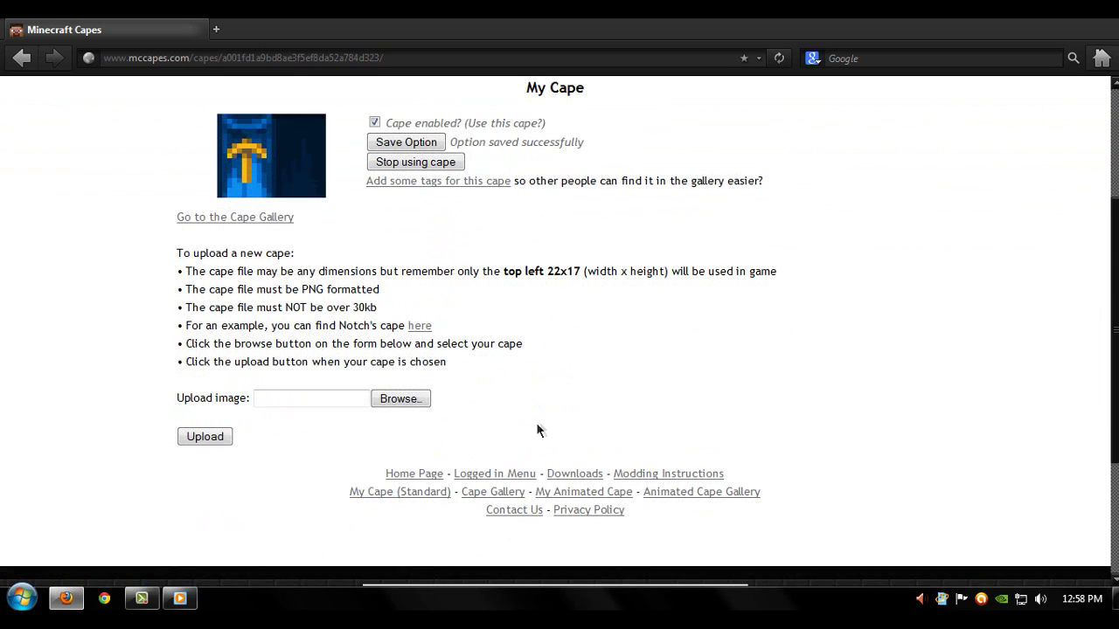
Step: Open the download prompt for Notch's example cape and cancel it without saving the file
scroll(514, 381, up, 2)
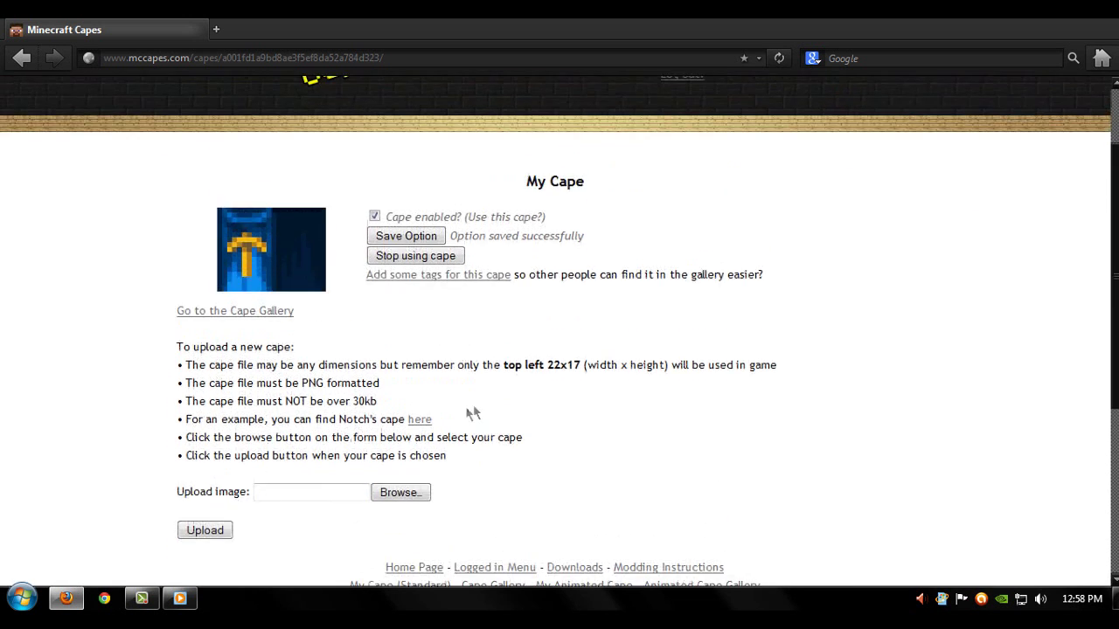
click(420, 422)
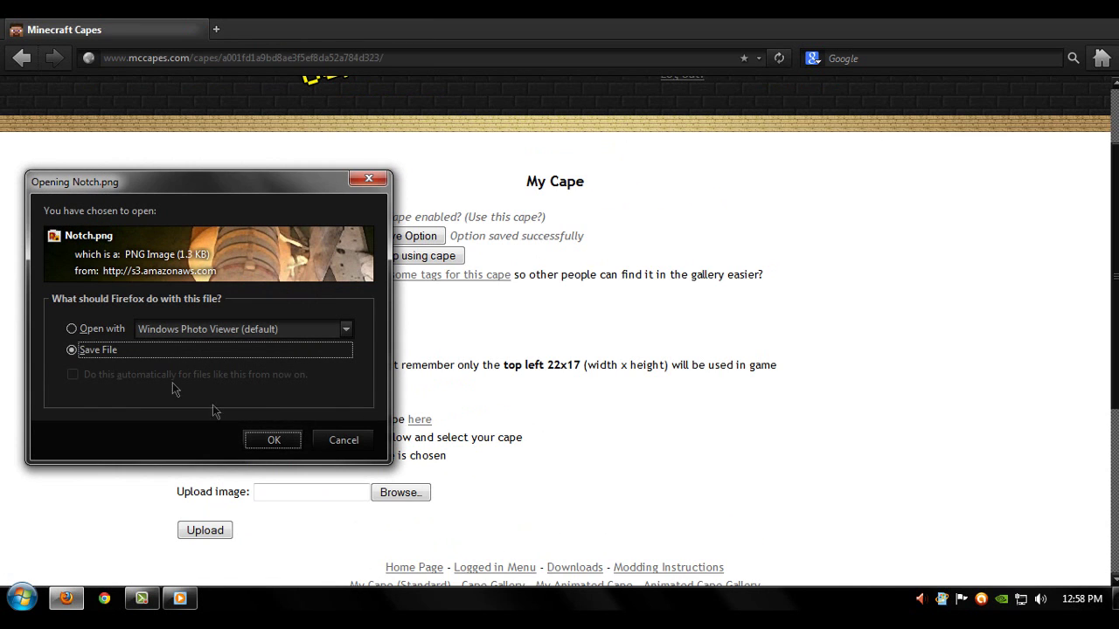
click(350, 442)
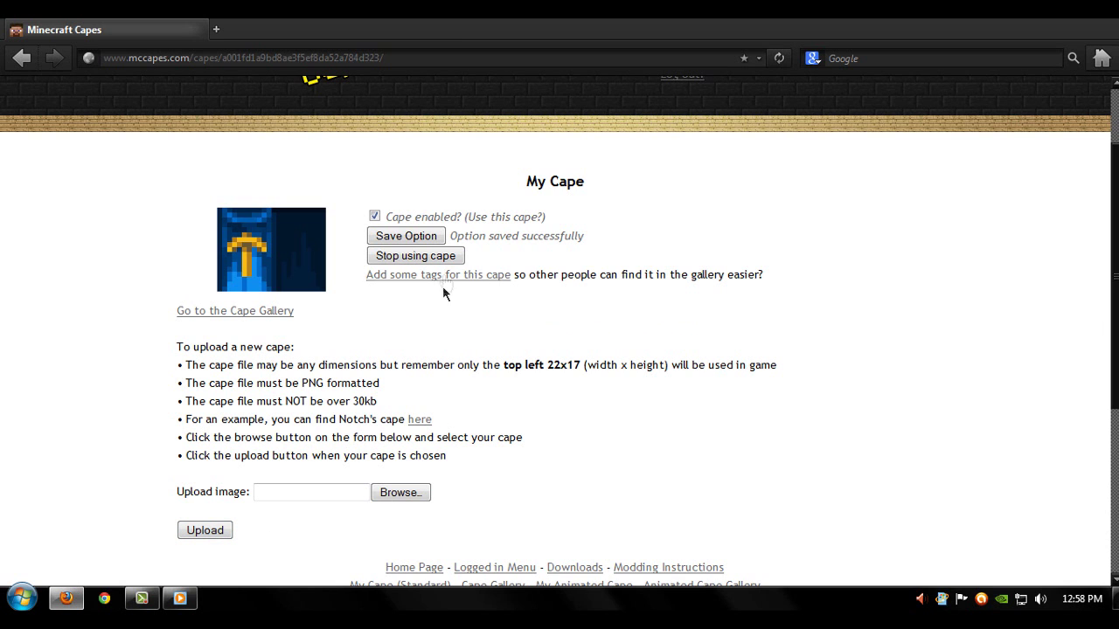
Step: Log out of the MCCapes account and return to the desktop
scroll(443, 289, up, 2)
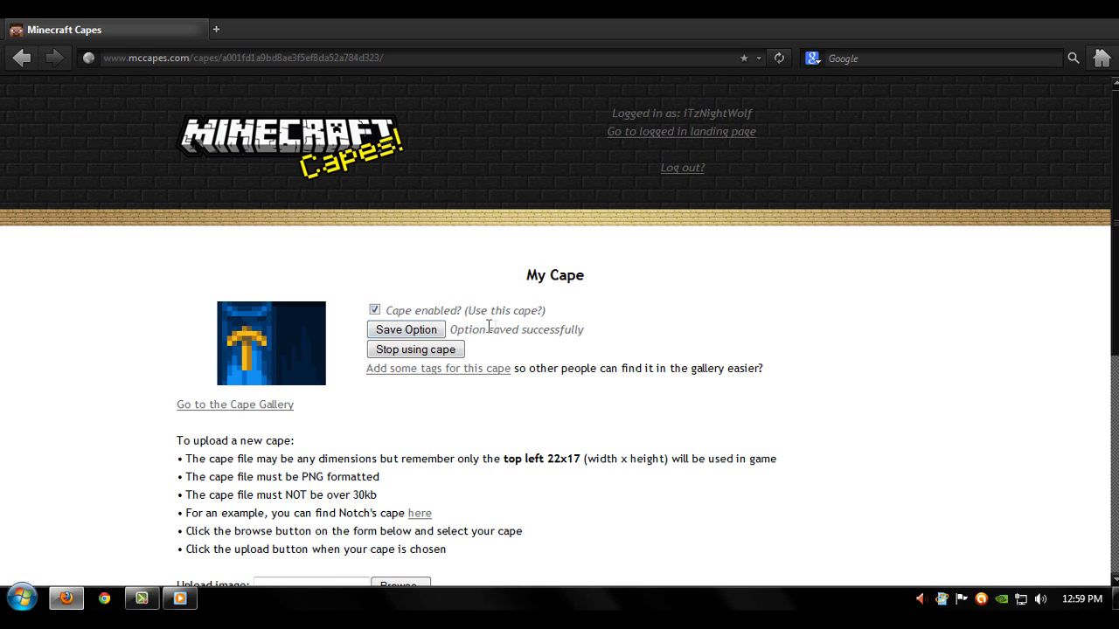
click(681, 168)
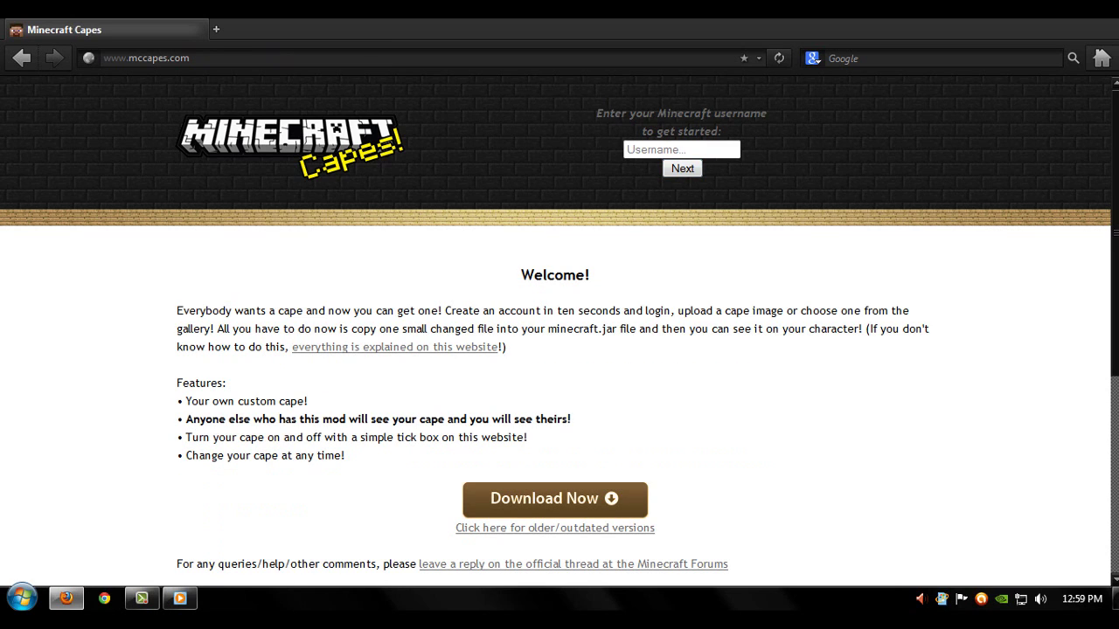
key(super+d)
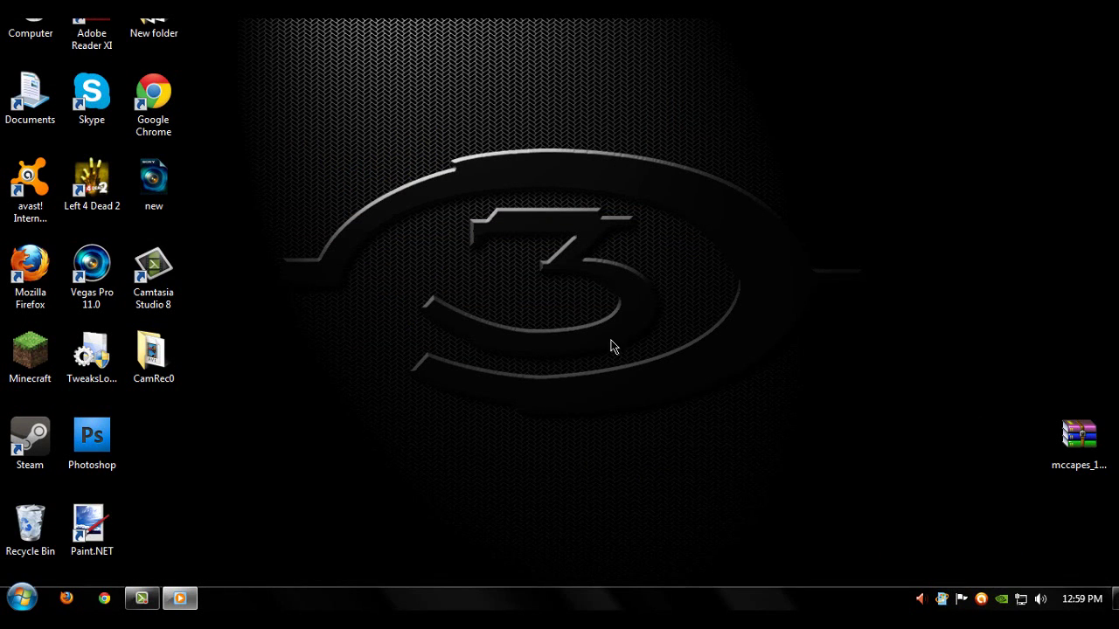
Step: Launch Minecraft from the desktop and make its game window taller
double_click(30, 354)
click(874, 430)
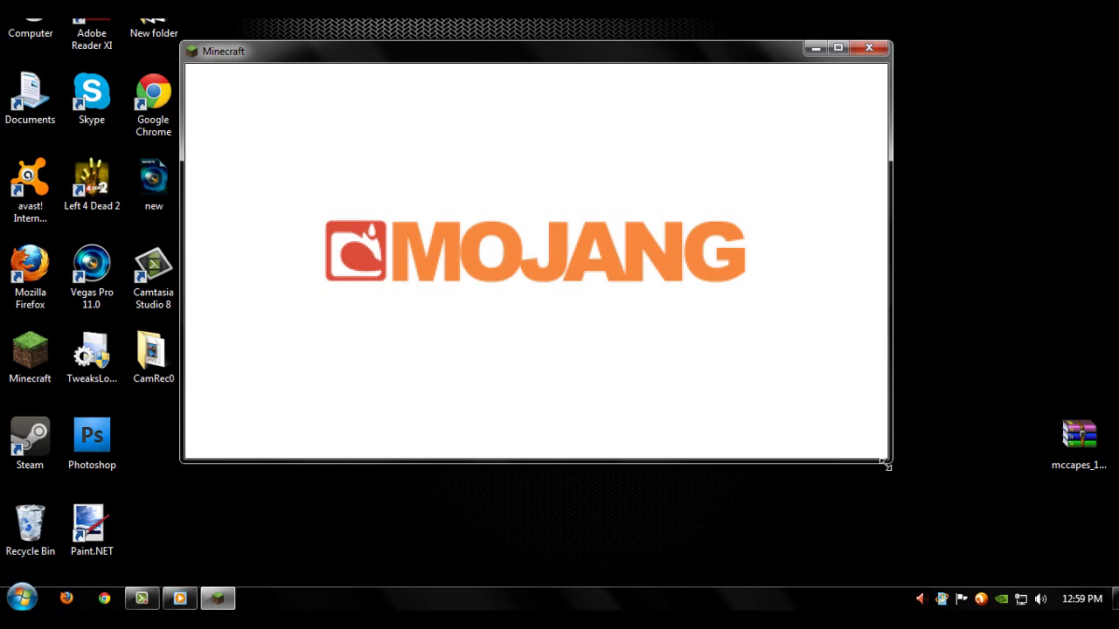
drag(885, 464, 877, 502)
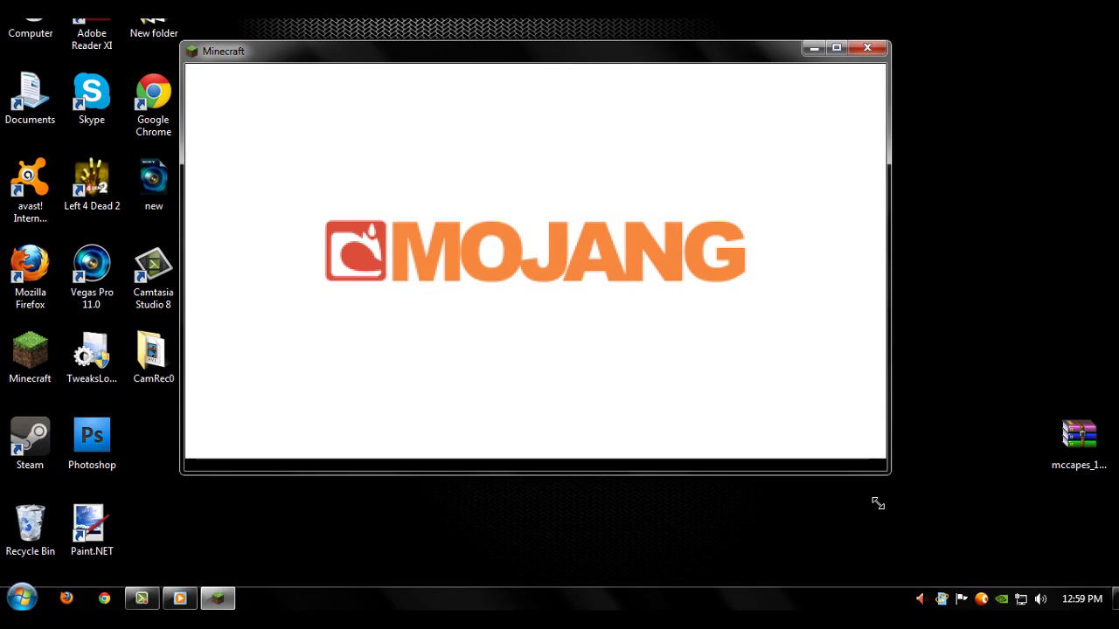
Step: Create a single-player world named New World in Creative game mode
click(522, 277)
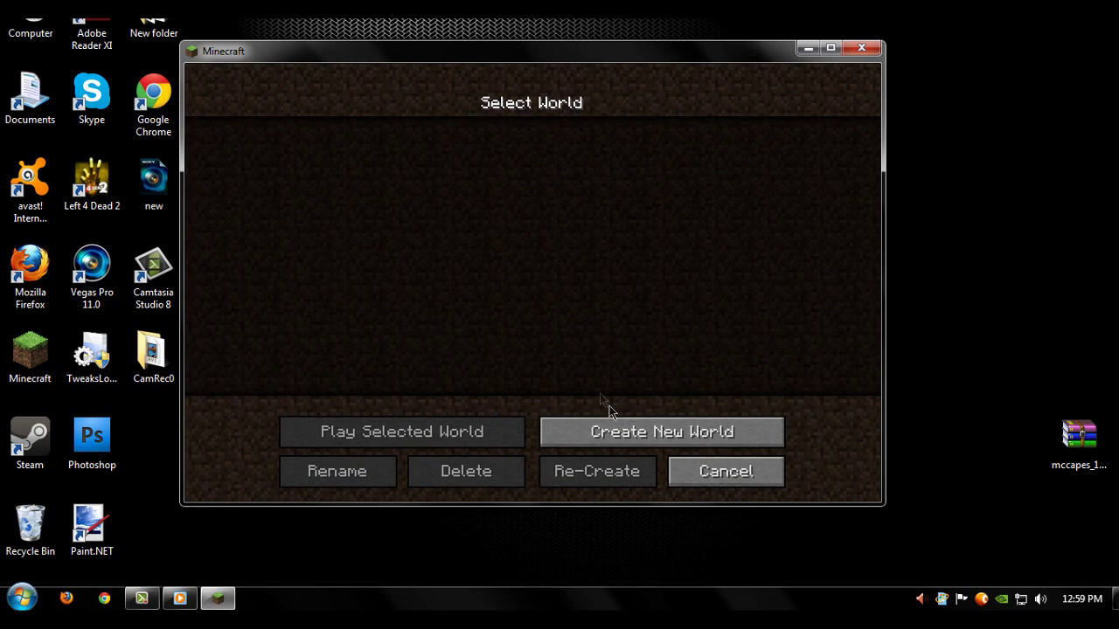
click(612, 429)
click(566, 283)
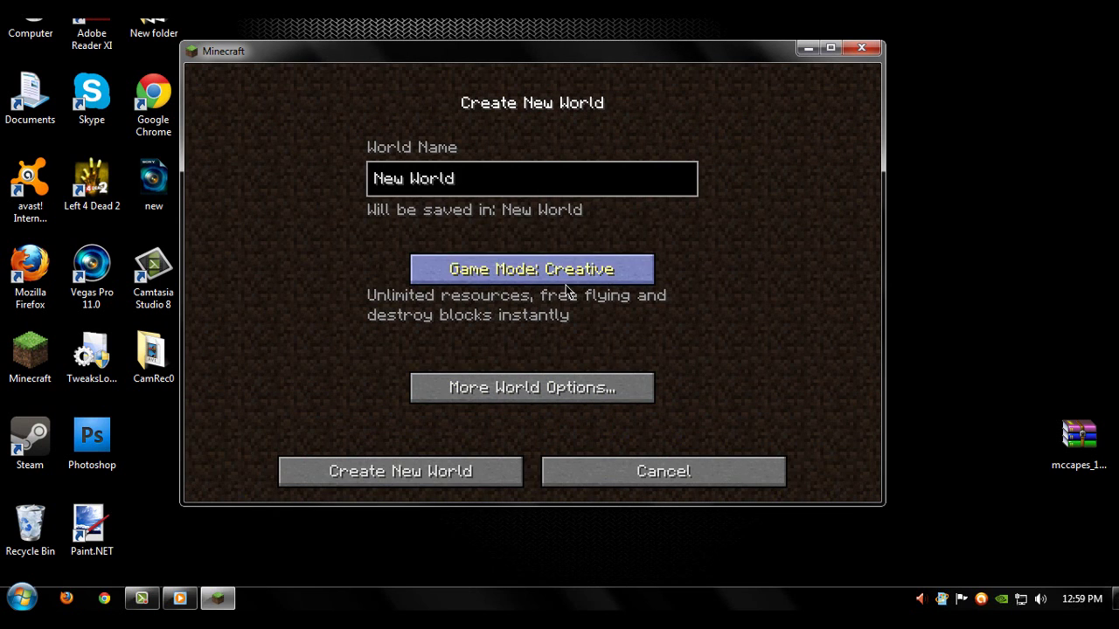
click(491, 460)
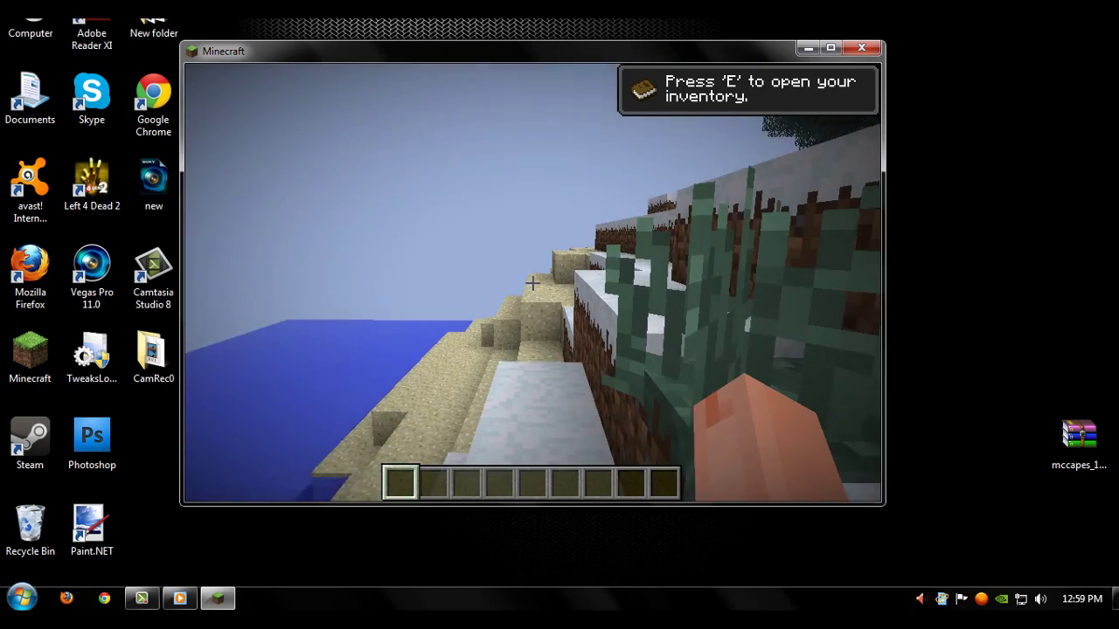
Step: Switch to the third-person view from behind and walk forward to inspect the cape on the character
key(F5)
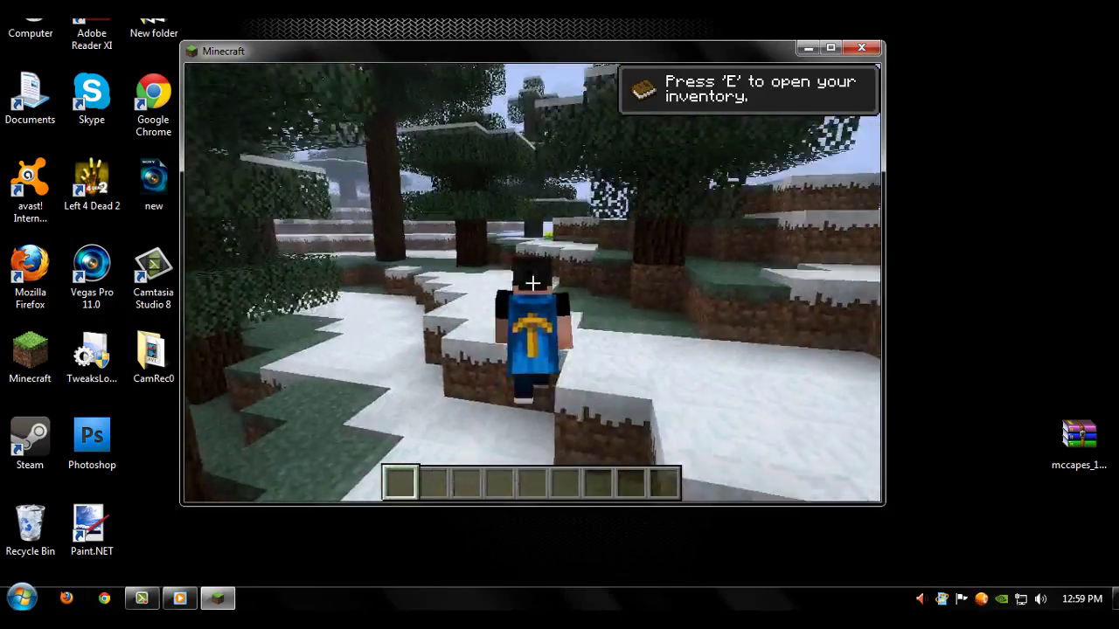
key(w)
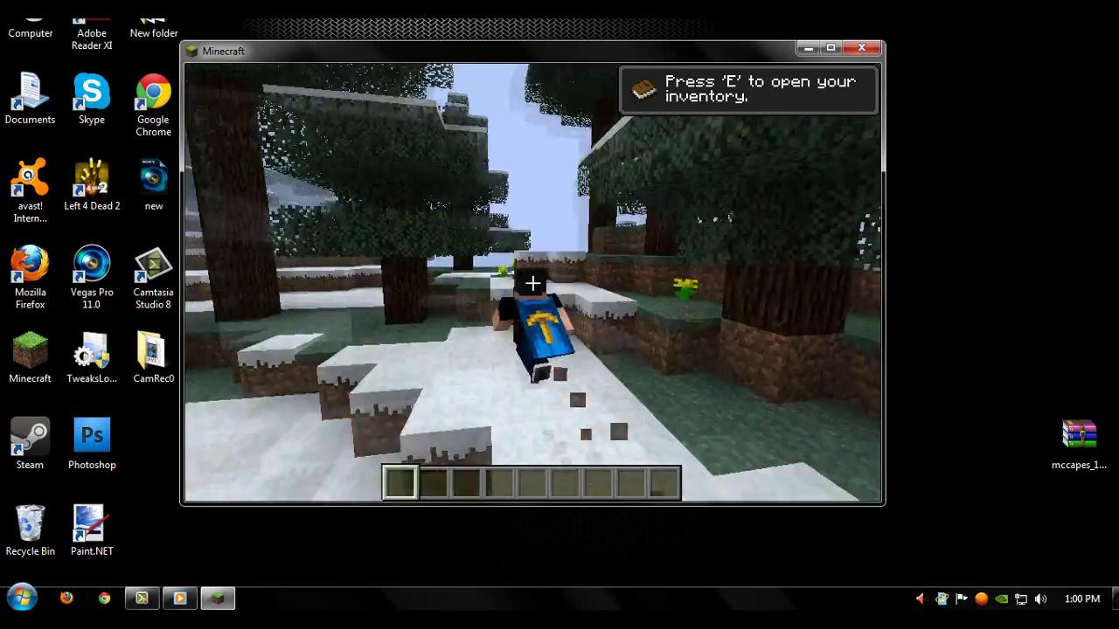